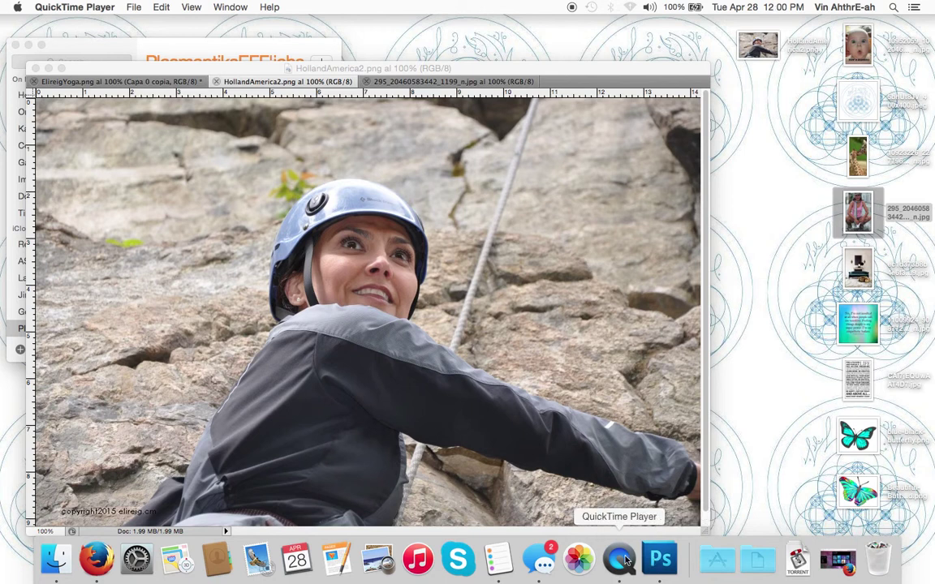
- Bring Photoshop CS5 to the front with HollandAmerica2.png and its panels showing
click(659, 560)
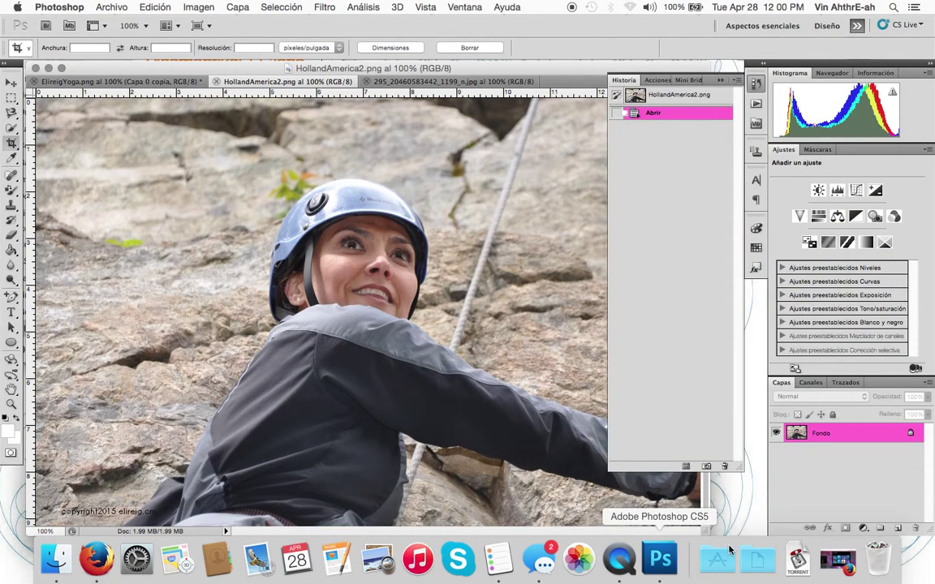
click(850, 564)
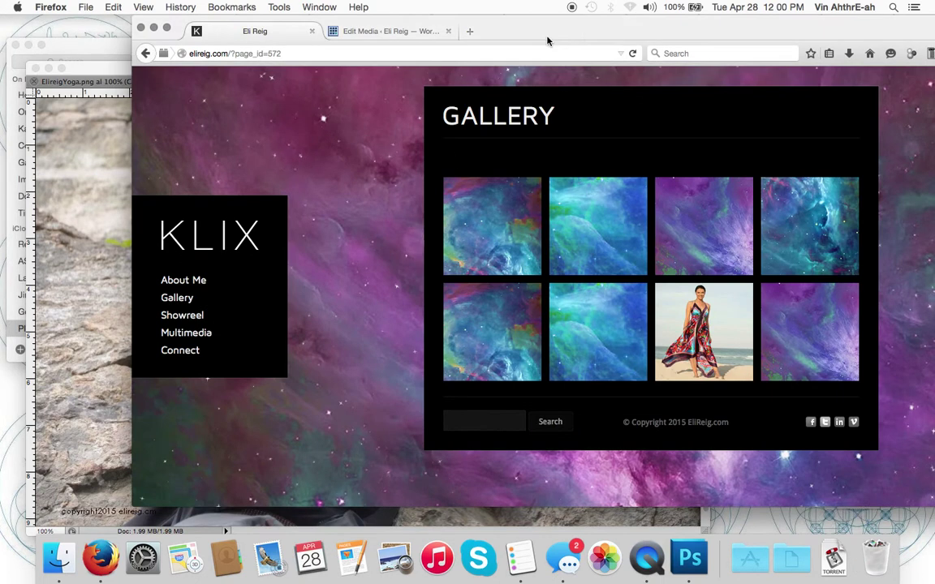
drag(586, 36, 455, 10)
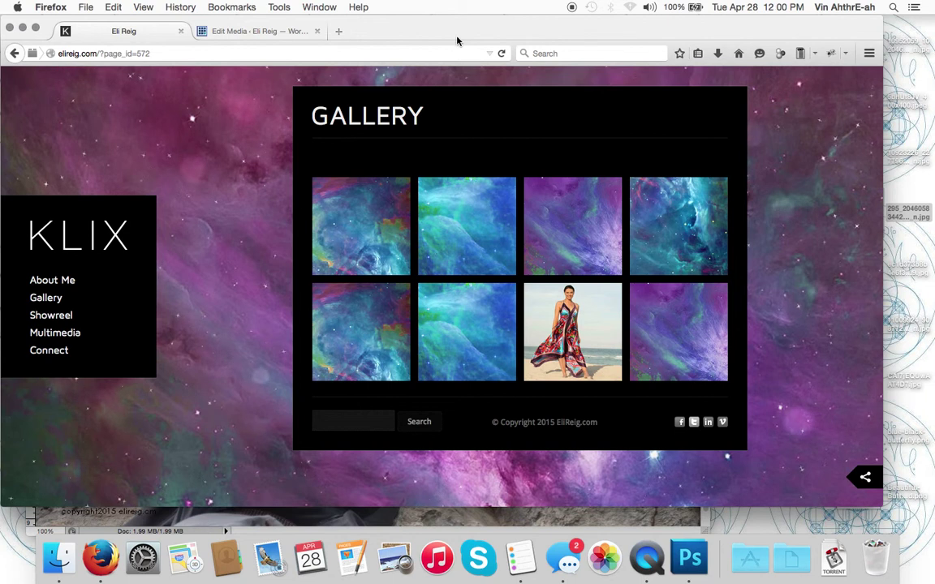
click(689, 565)
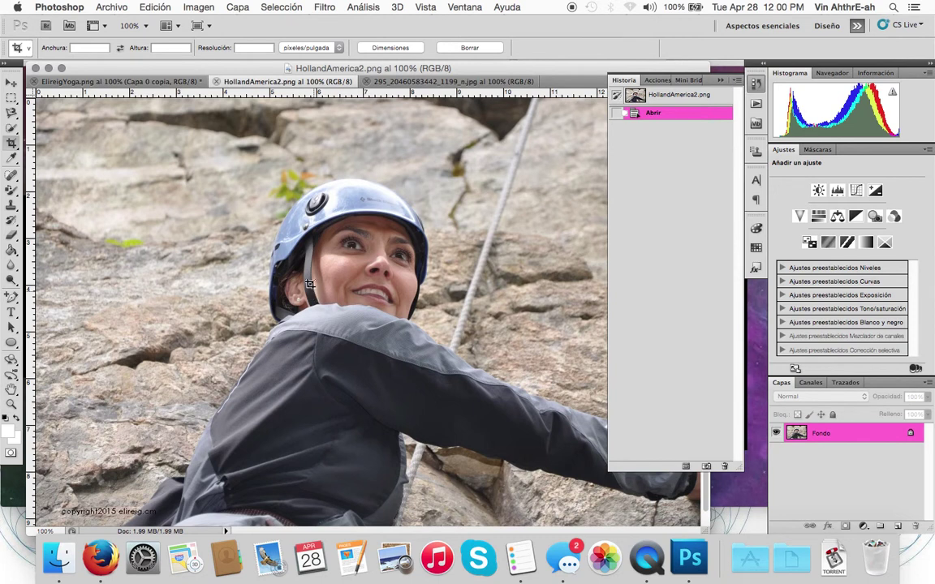
- Return to the HollandAmerica2 tab, set zoom to 75%, and shrink the document window around the photo
click(445, 84)
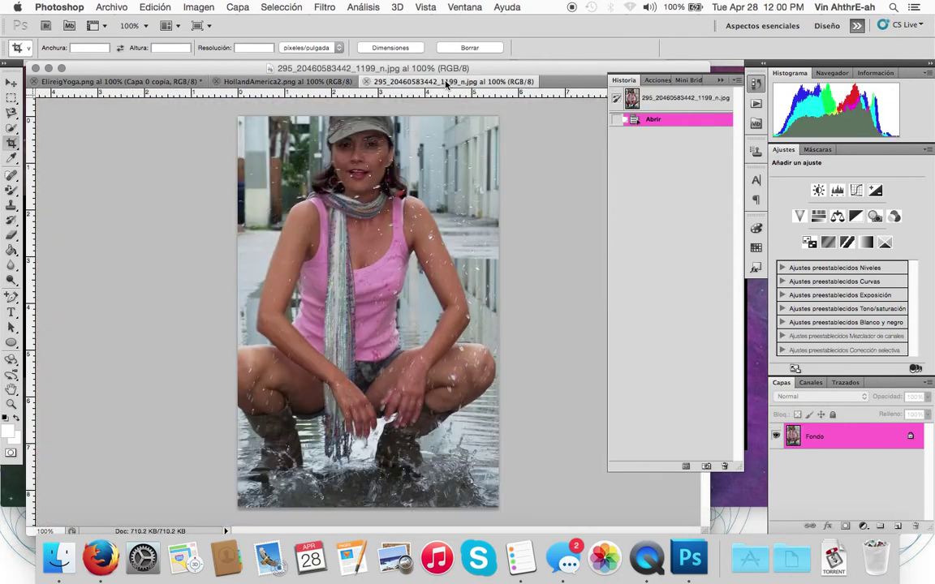
click(284, 82)
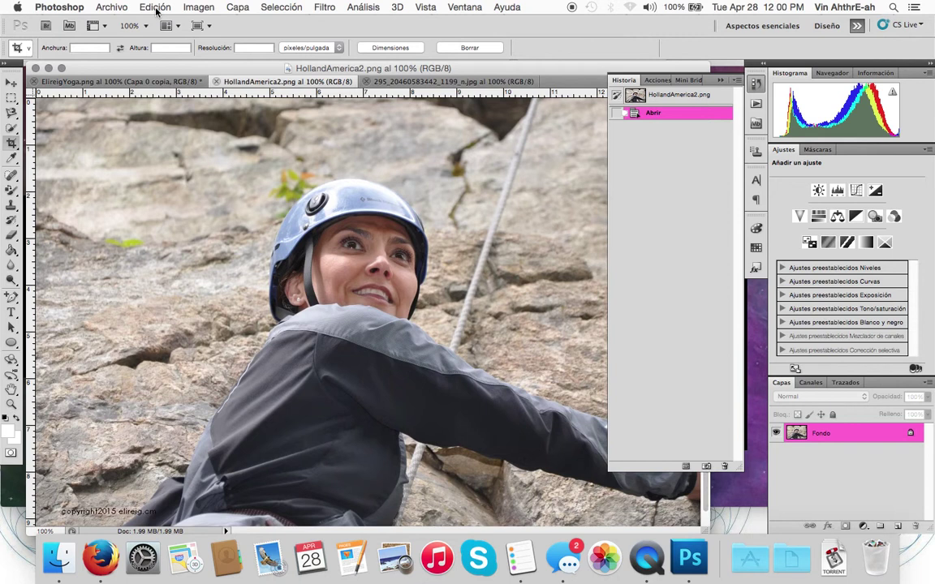
click(147, 28)
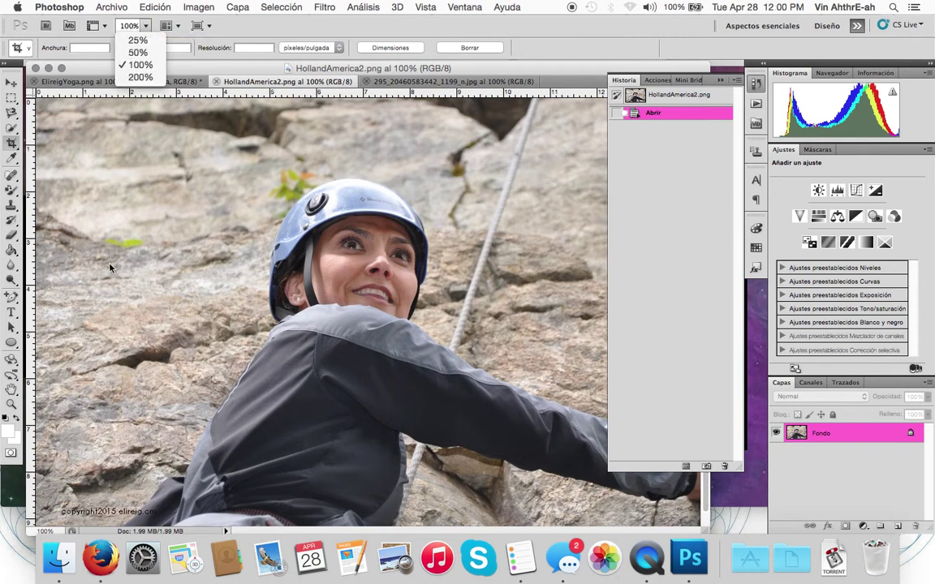
click(132, 29)
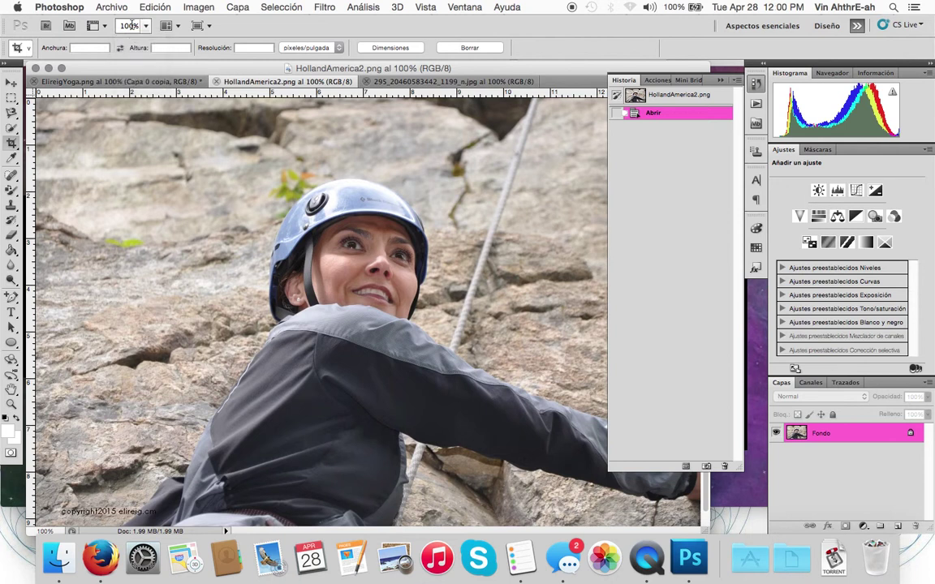
click(133, 26)
click(133, 25)
key(BackSpace)
key(BackSpace)
text(75)
key(Return)
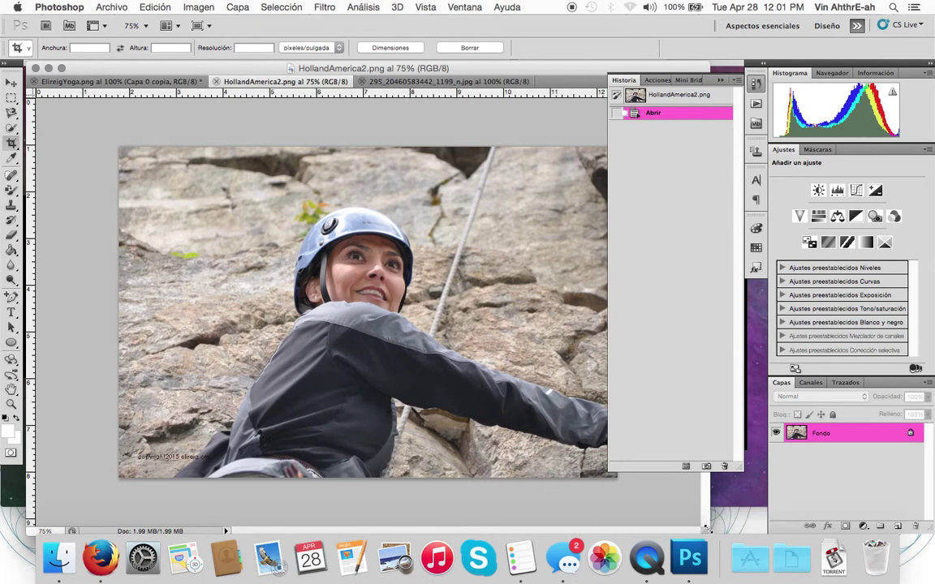
drag(706, 528, 595, 514)
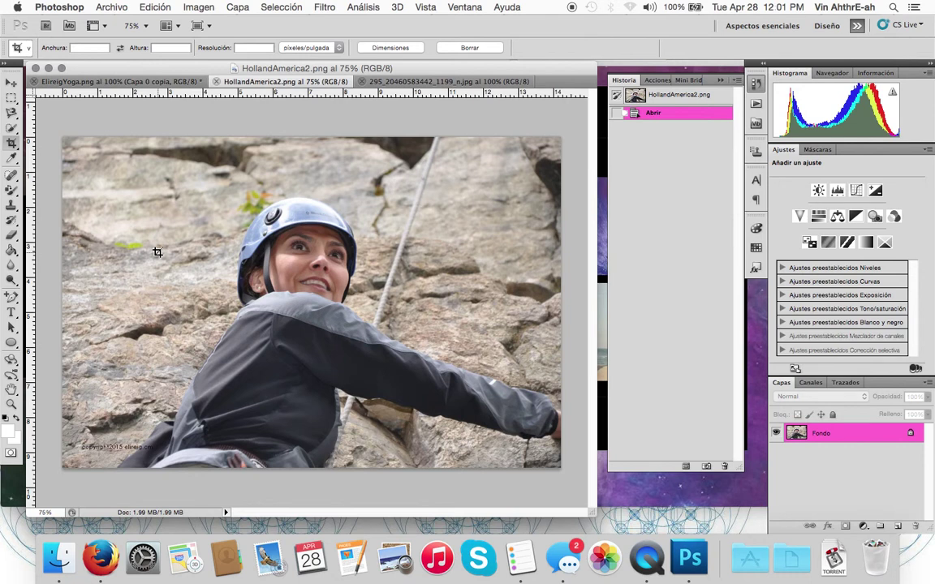
- Convert the locked Fondo background into a regular layer named Capa 0
right_click(843, 433)
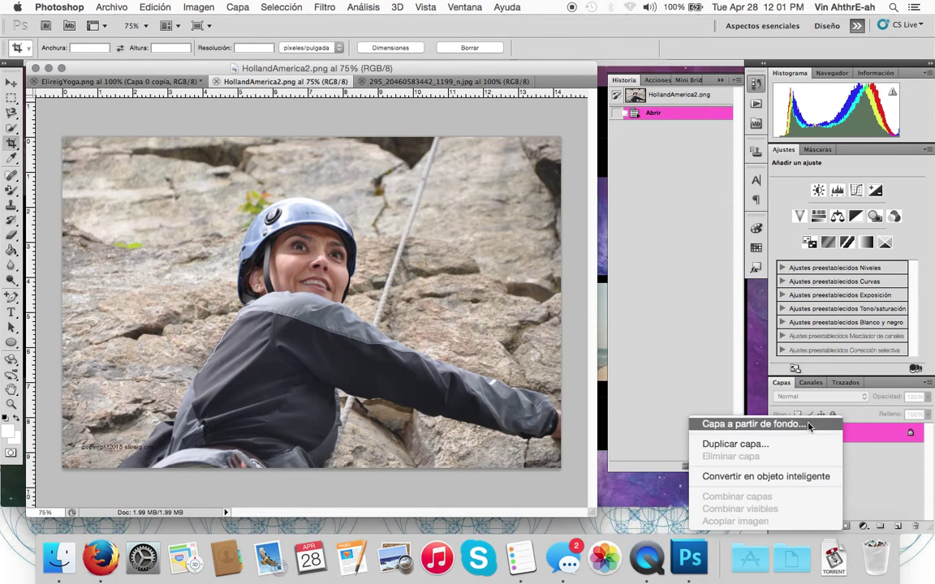
click(807, 424)
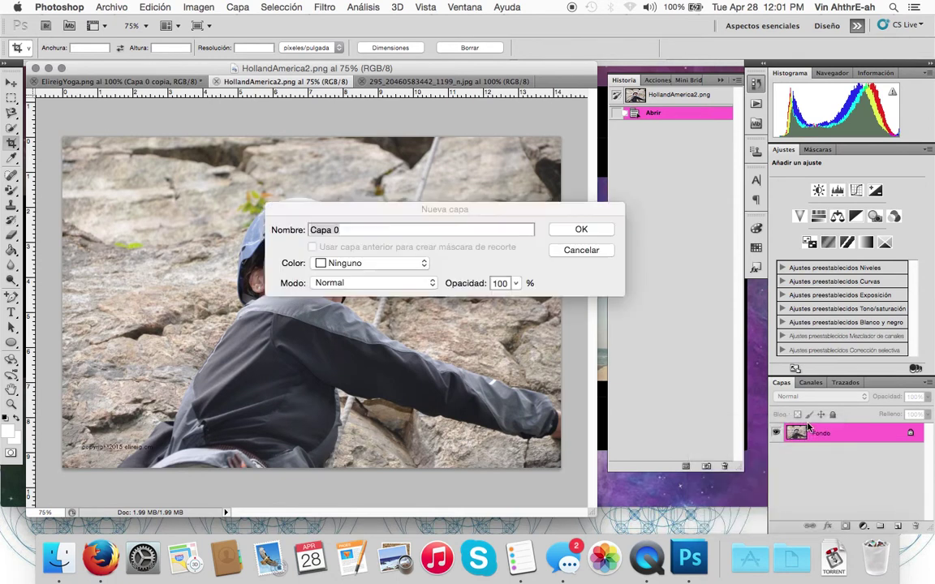
click(580, 231)
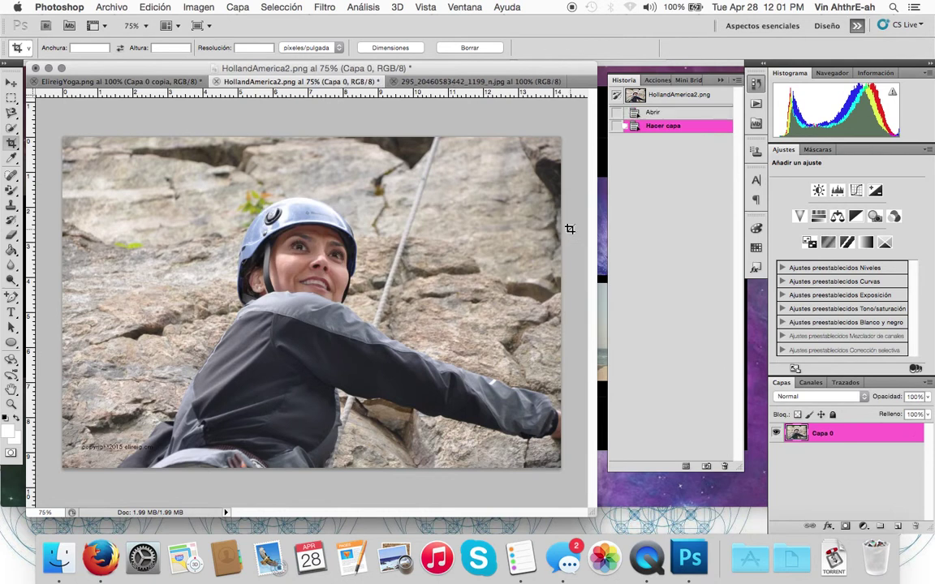
- Duplicate Capa 0 as Capa 0 copia, hide the original Capa 0, and outline a crop area
right_click(850, 437)
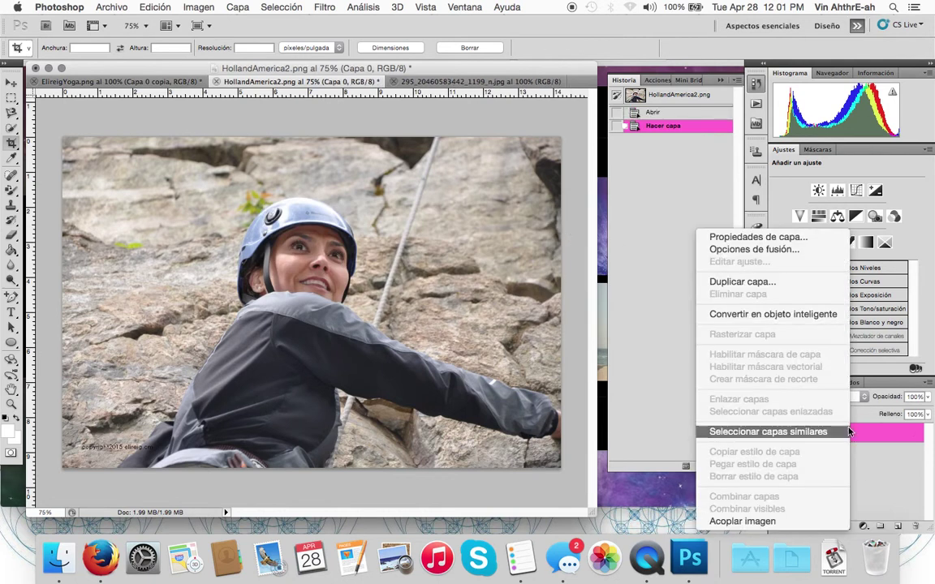
click(814, 286)
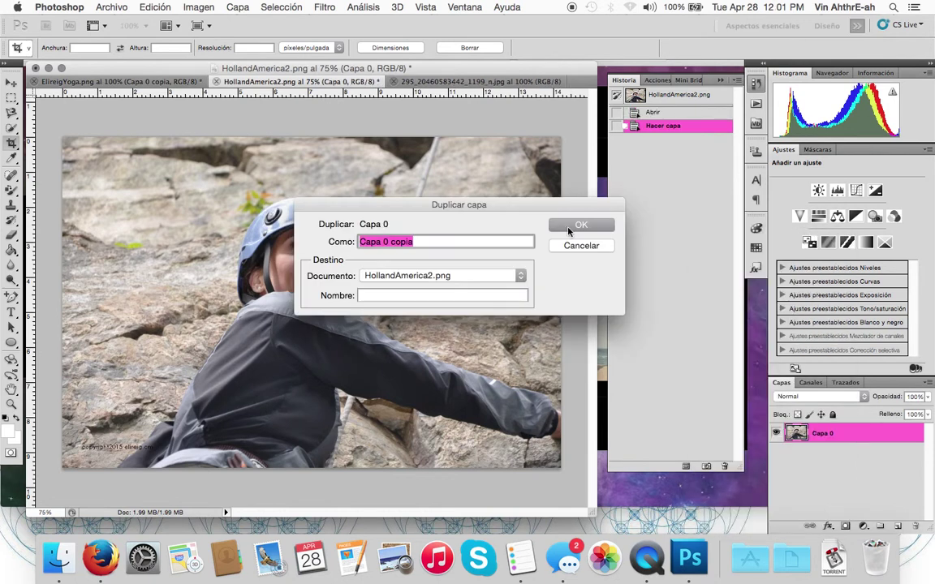
click(597, 228)
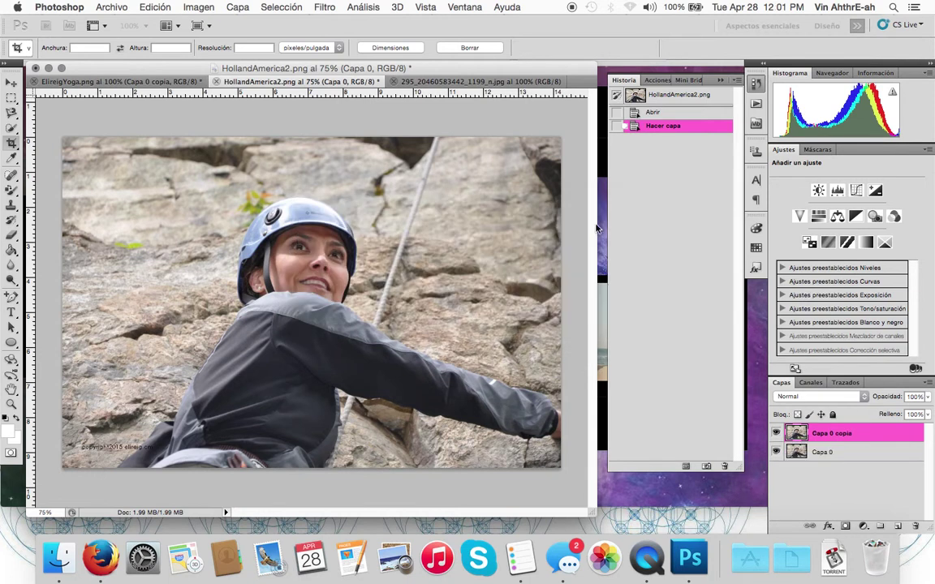
click(778, 455)
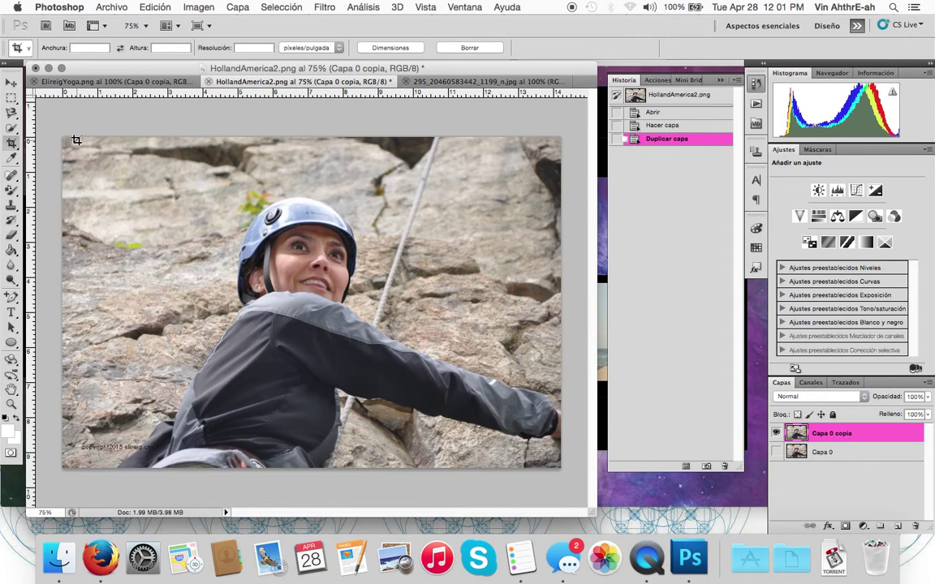
drag(76, 140, 532, 469)
- Redraw the crop box over the photo and pull its left and right sides in around the climber
key(Escape)
drag(77, 138, 542, 469)
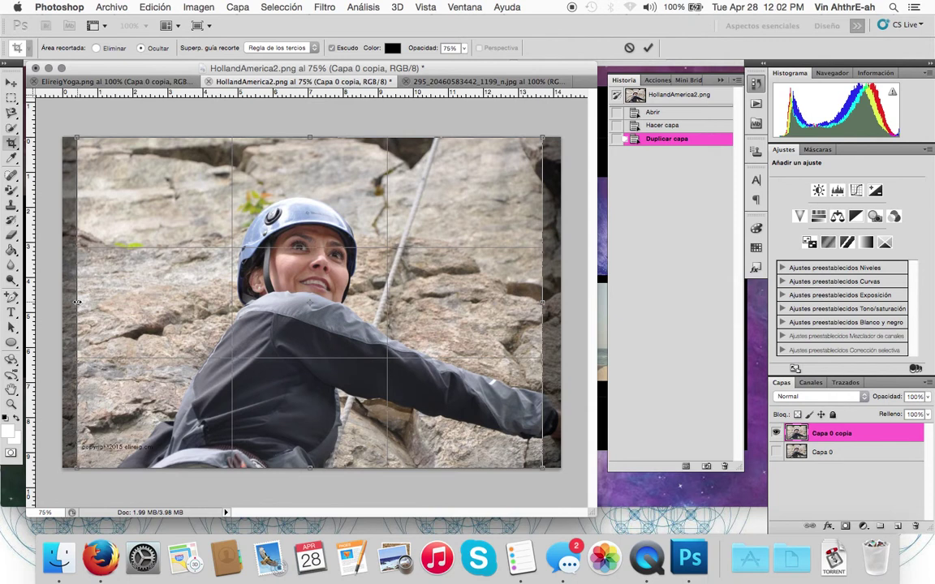
drag(77, 302, 81, 300)
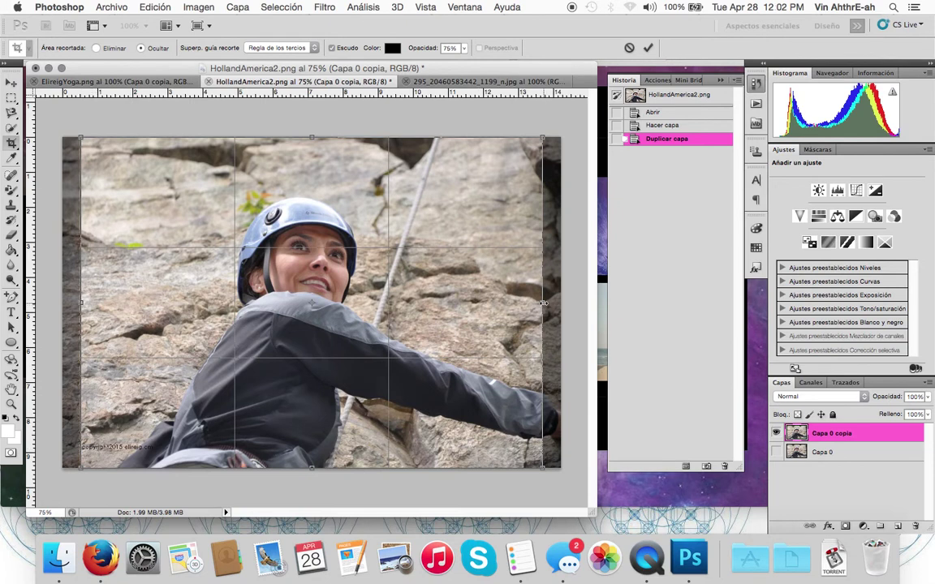
drag(543, 302, 456, 311)
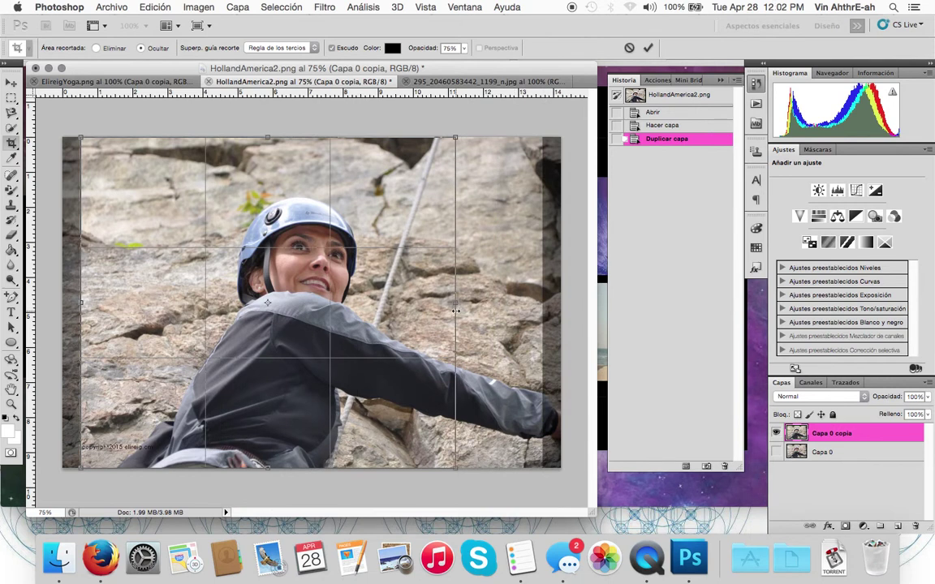
drag(456, 311, 496, 313)
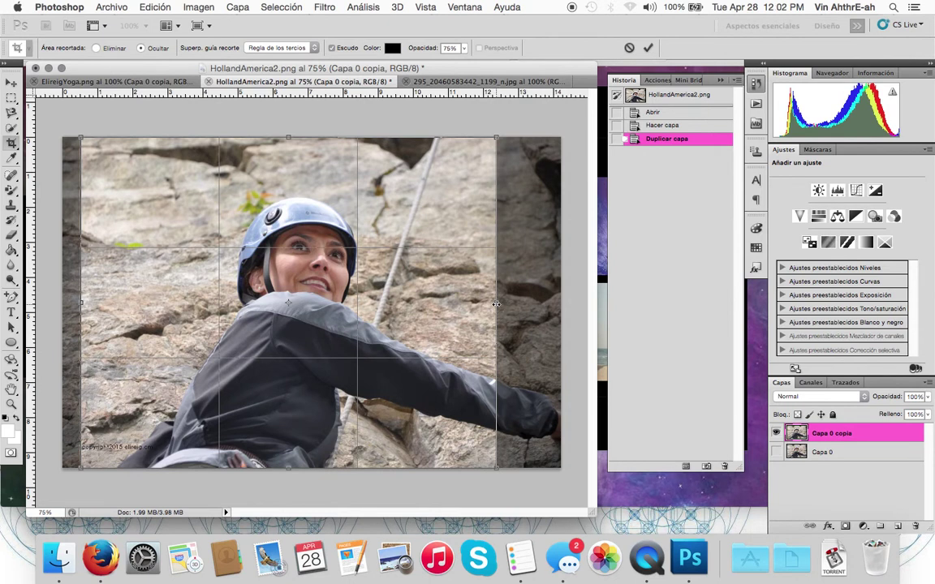
mouse_move(496, 304)
mouse_down()
mouse_move(444, 304)
mouse_move(503, 301)
mouse_up()
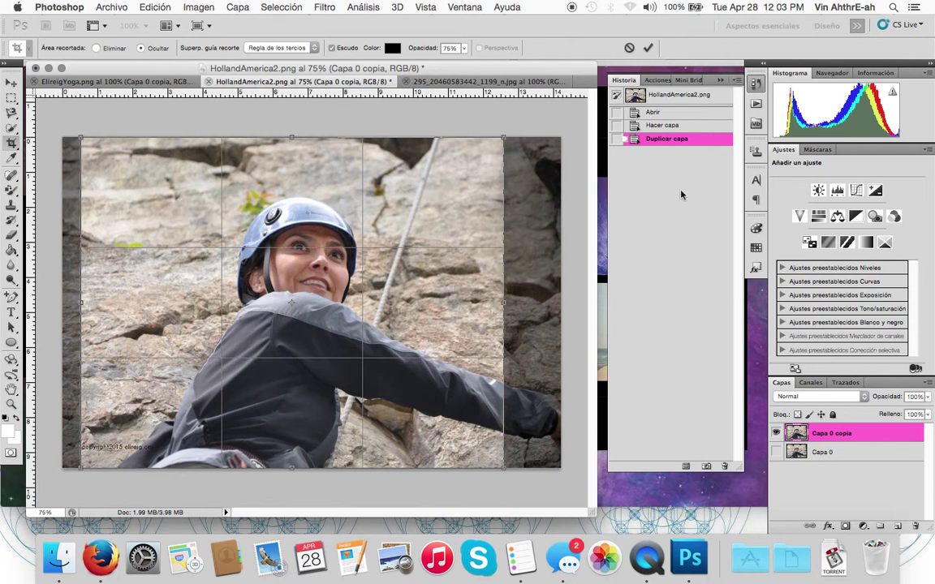
- Commit the crop, confirming Recortar to trim the photo to the framed area
click(12, 143)
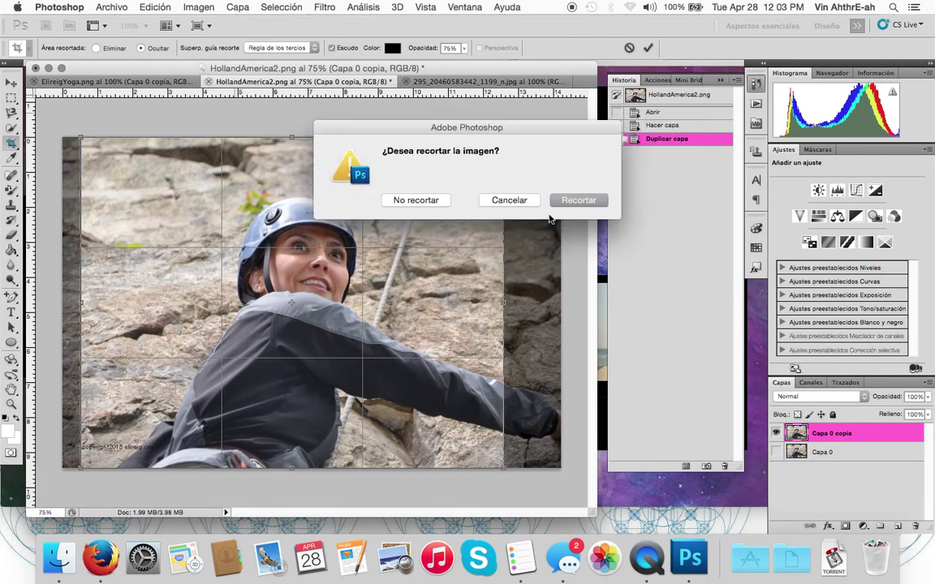
click(591, 200)
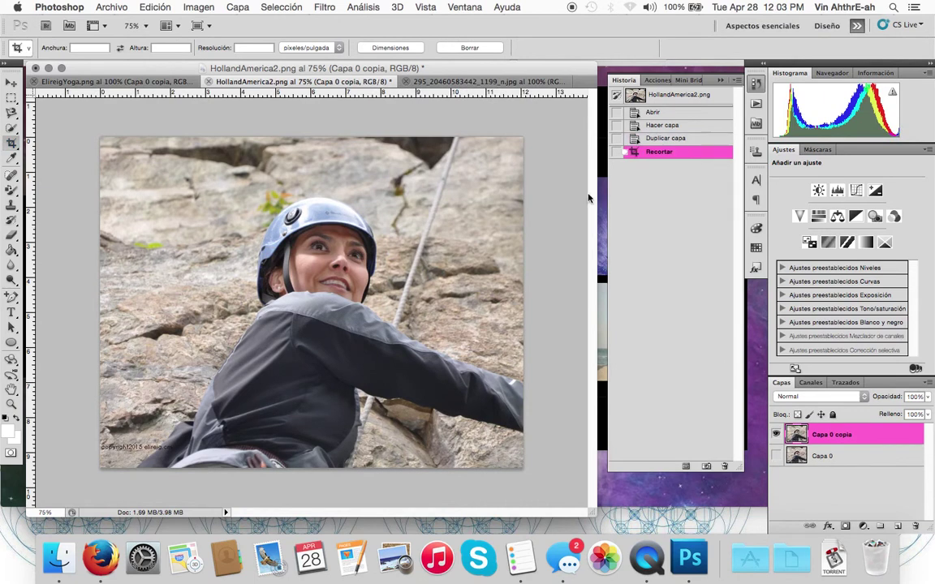
click(200, 7)
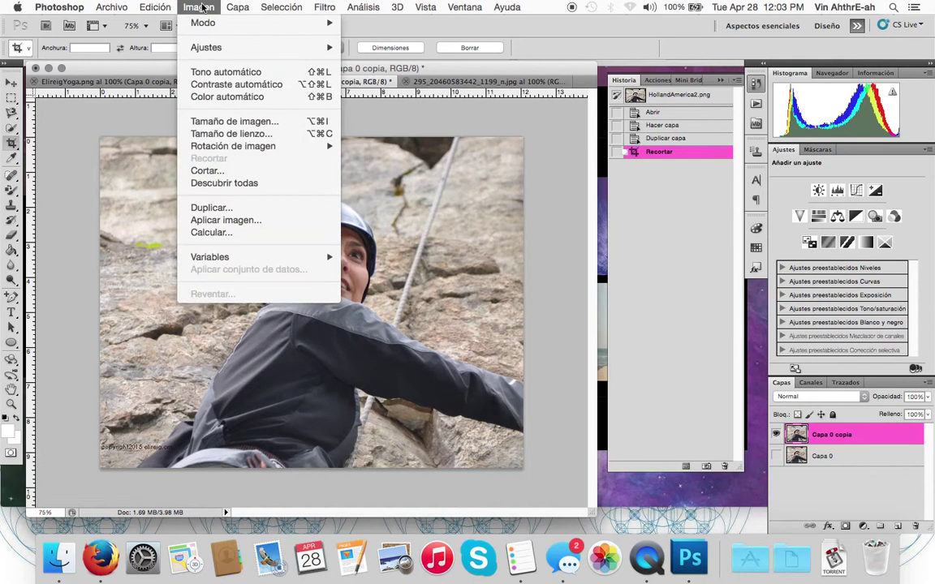
- Set the canvas to 680 pixels wide anchored left-middle, then revert history to Recortar
click(221, 134)
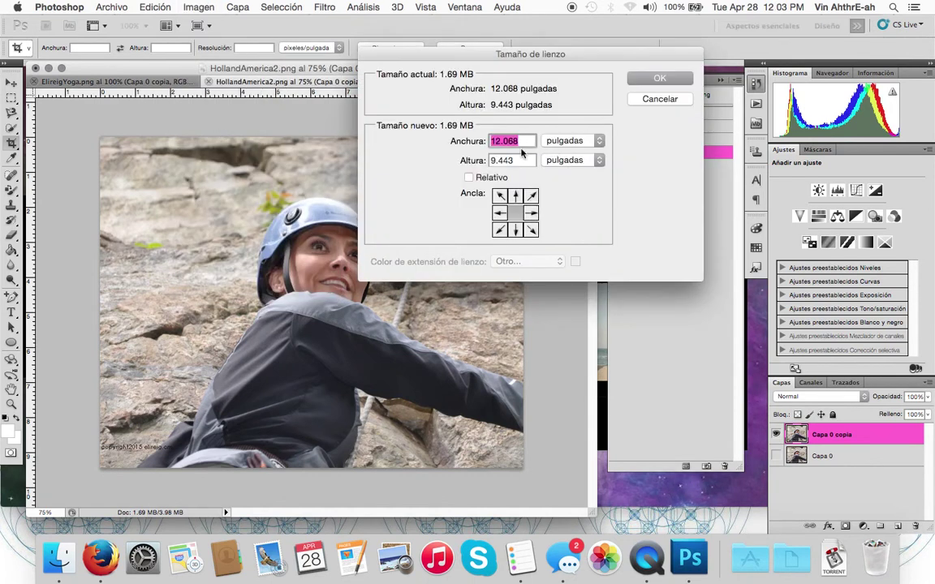
click(499, 213)
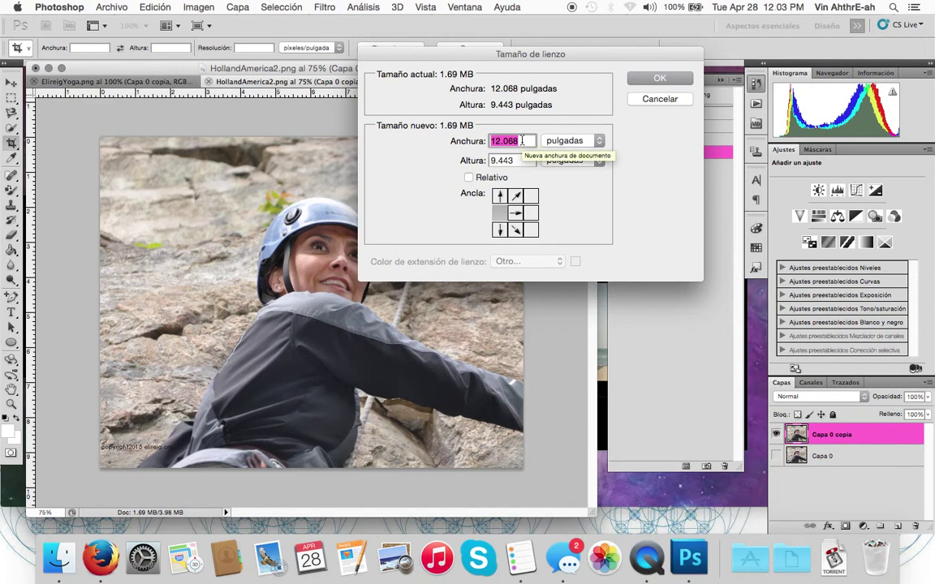
click(578, 140)
click(583, 130)
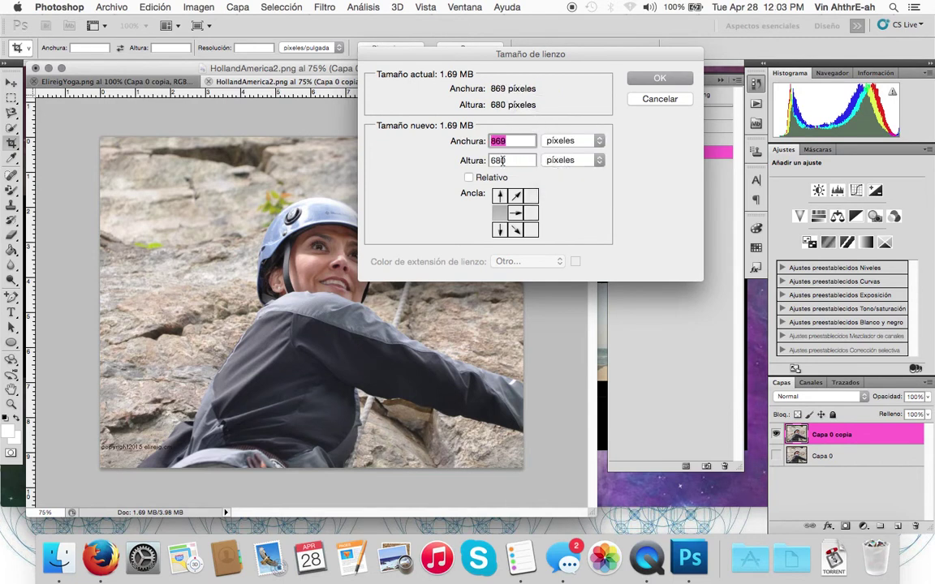
text(680)
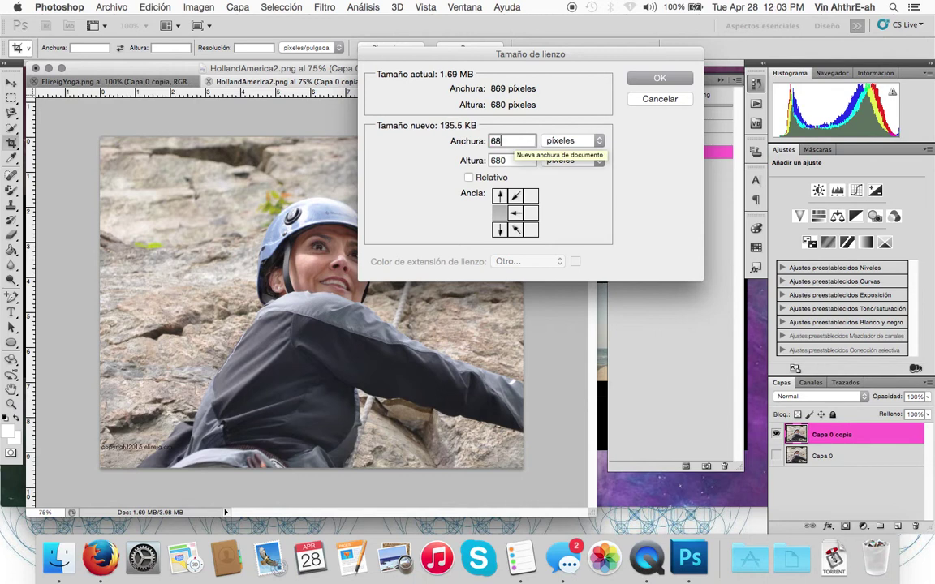
click(659, 78)
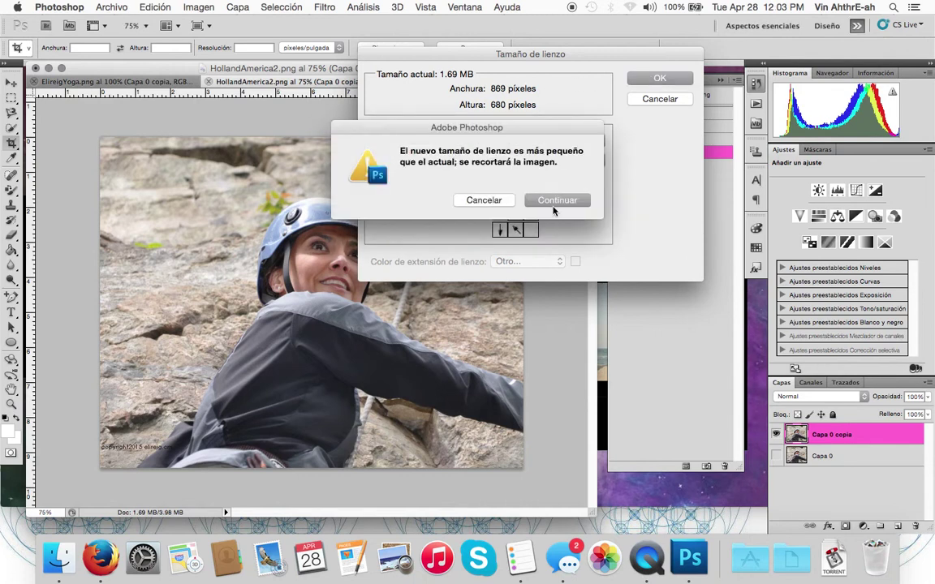
click(557, 203)
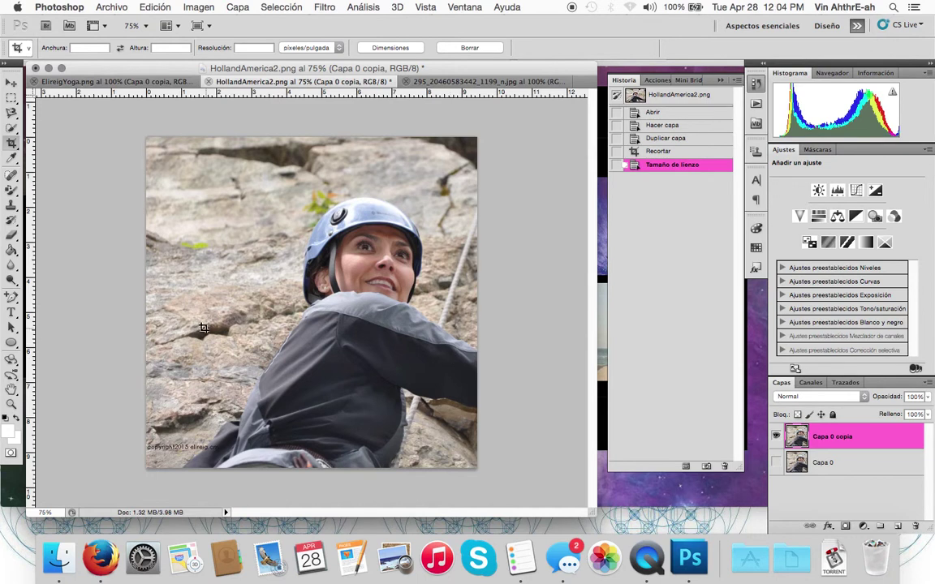
click(658, 152)
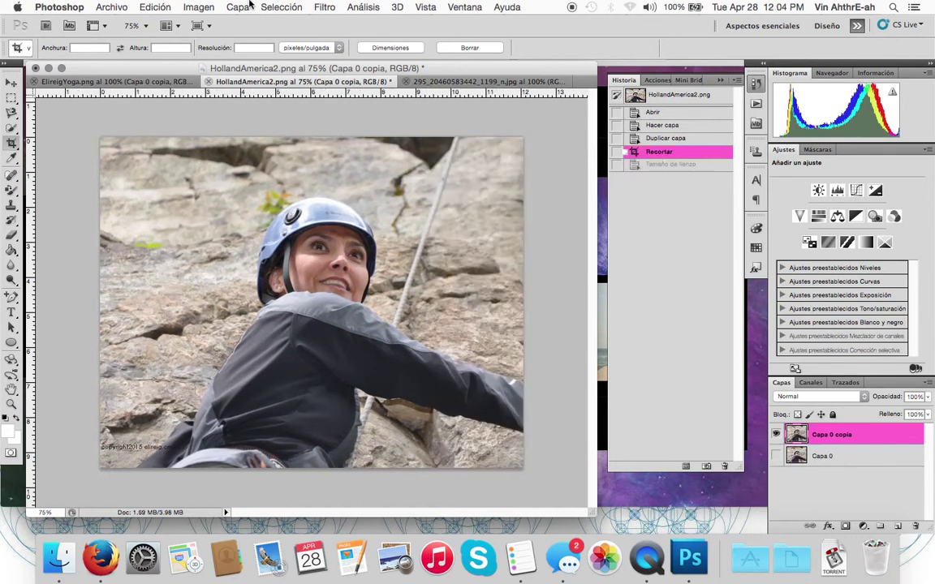
- Set the canvas width to 9.443 inches and accept clipping the image to the square
click(194, 10)
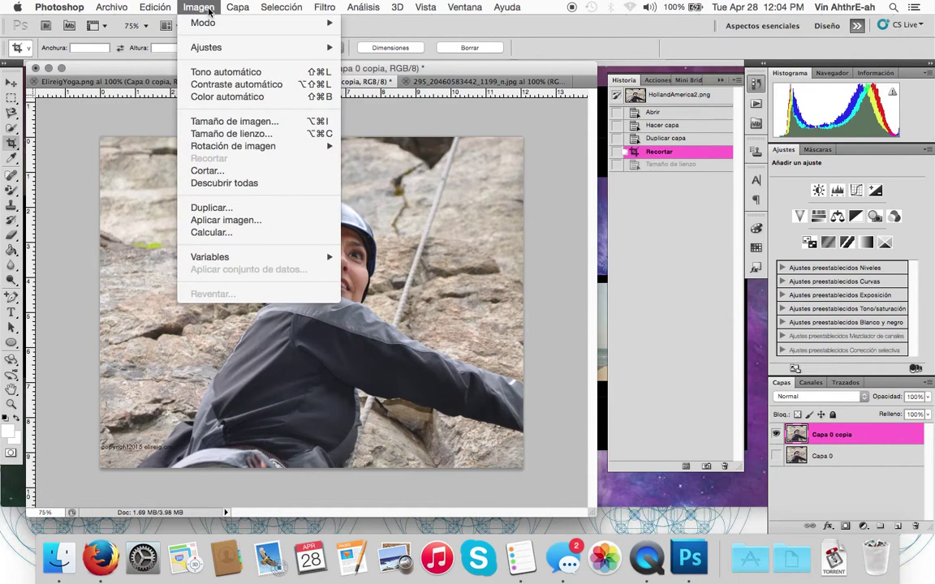
click(225, 138)
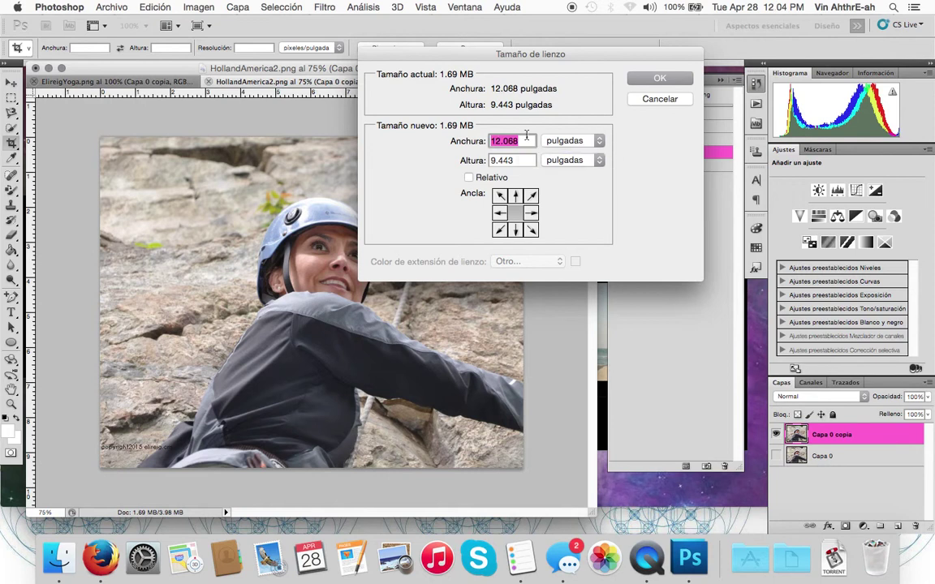
text(9)
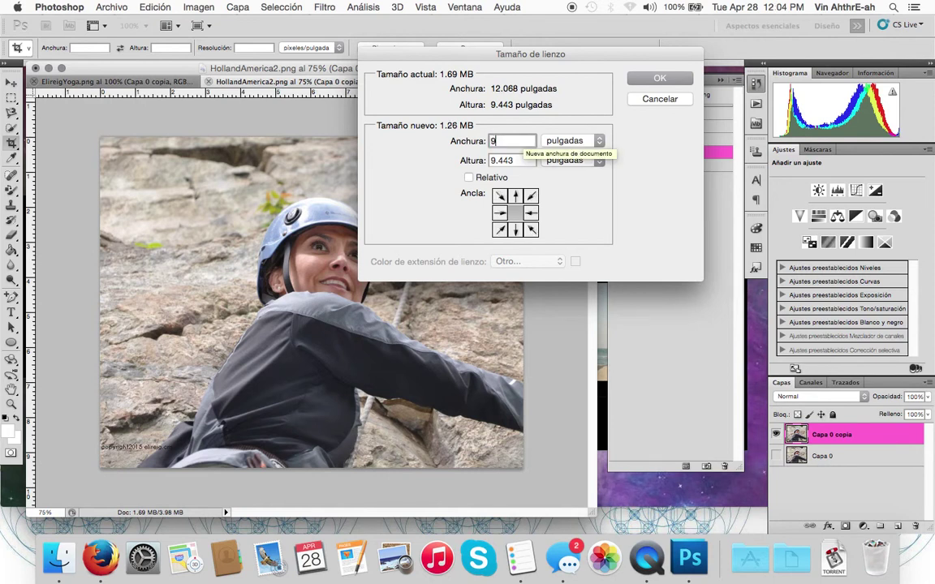
text(.443)
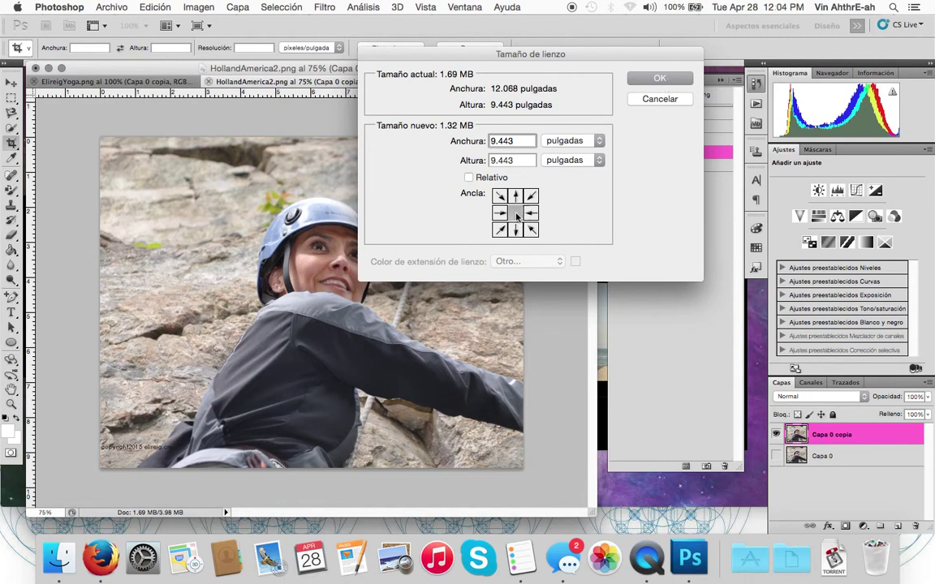
click(659, 79)
click(565, 196)
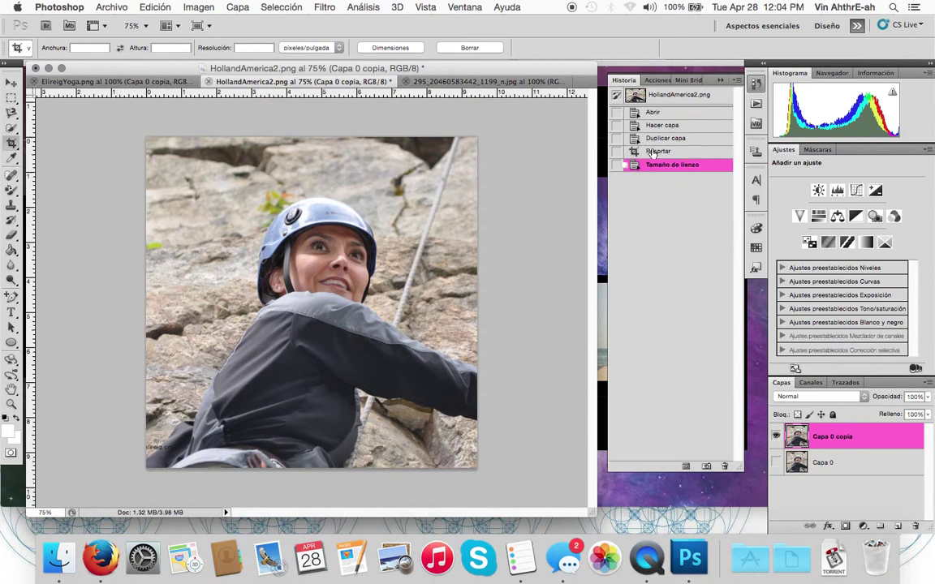
- Revert to the Recortar state and re-crop the photo to a slightly narrower frame
click(654, 153)
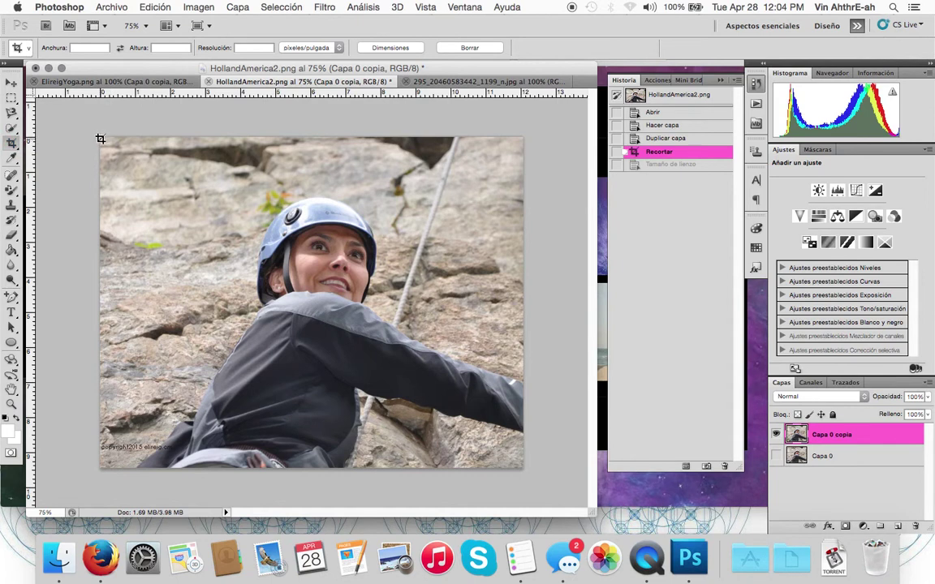
drag(100, 139, 493, 472)
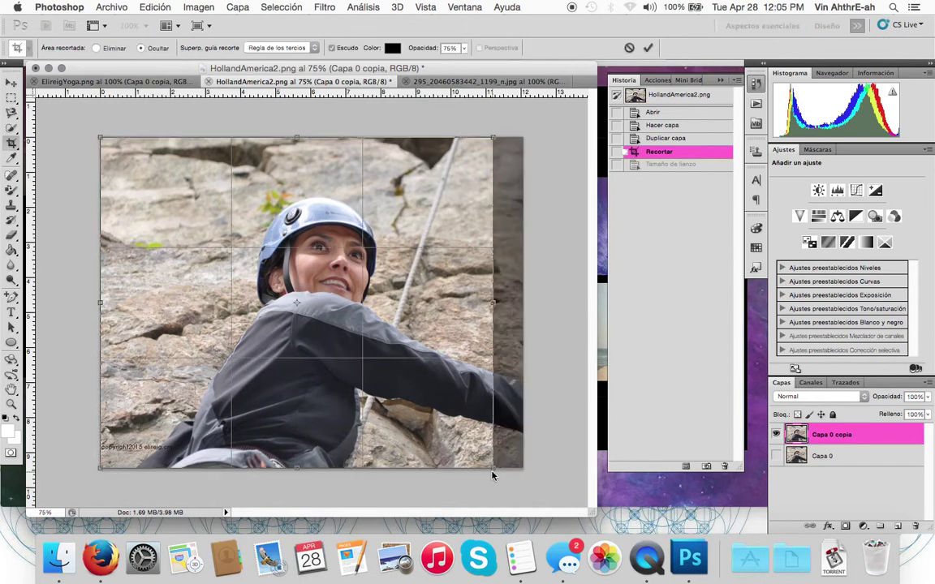
click(11, 144)
click(586, 203)
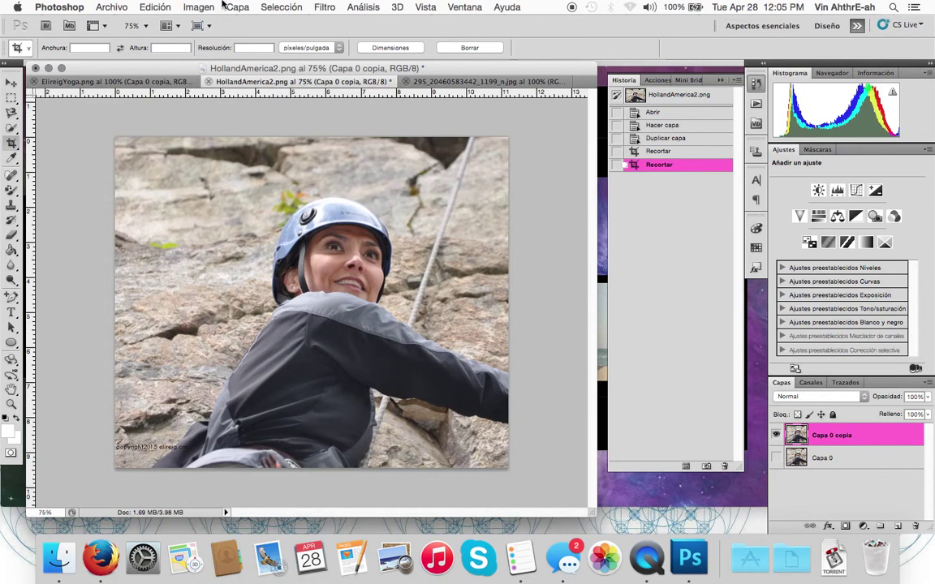
- Set the canvas width to 9.443 inches in Tamaño de lienzo and accept the crop warning
click(199, 8)
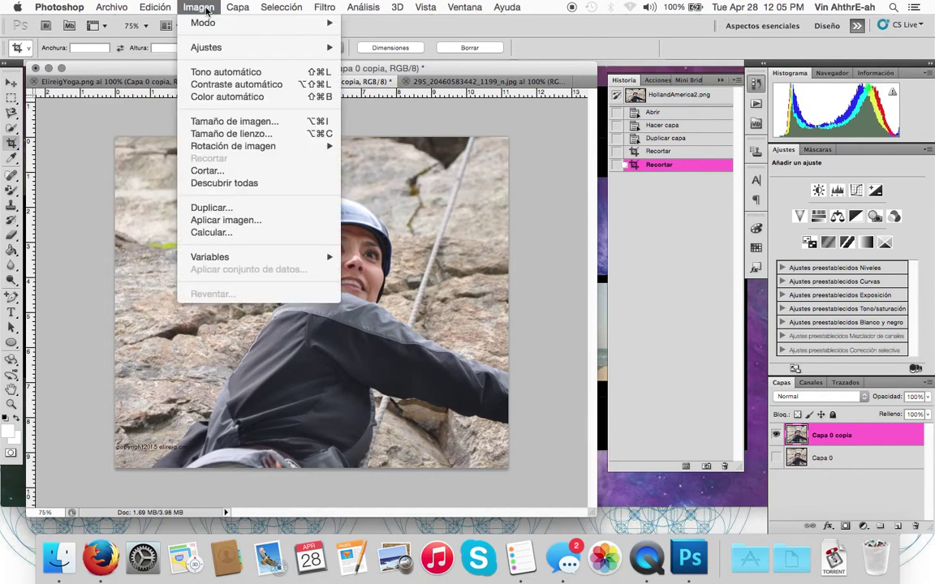
click(266, 135)
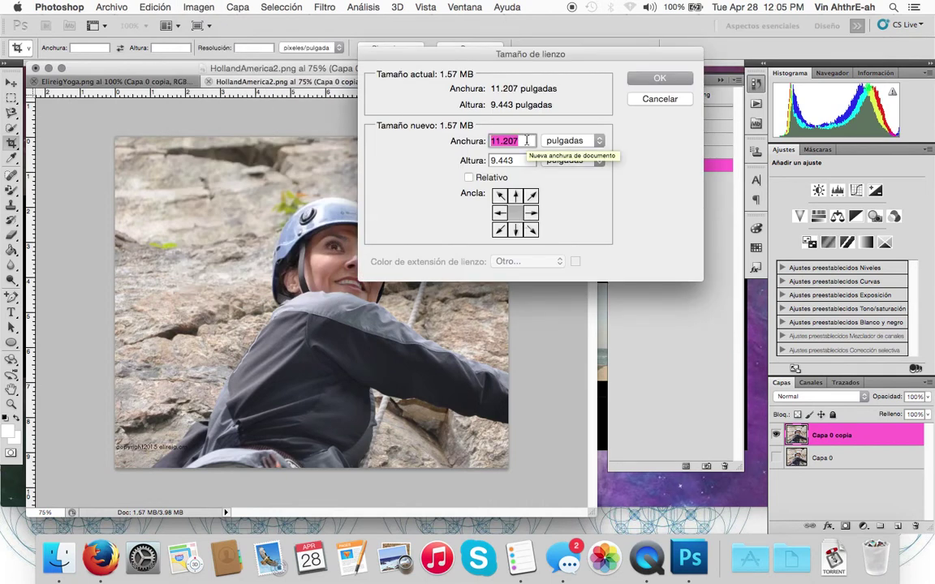
text(9.443)
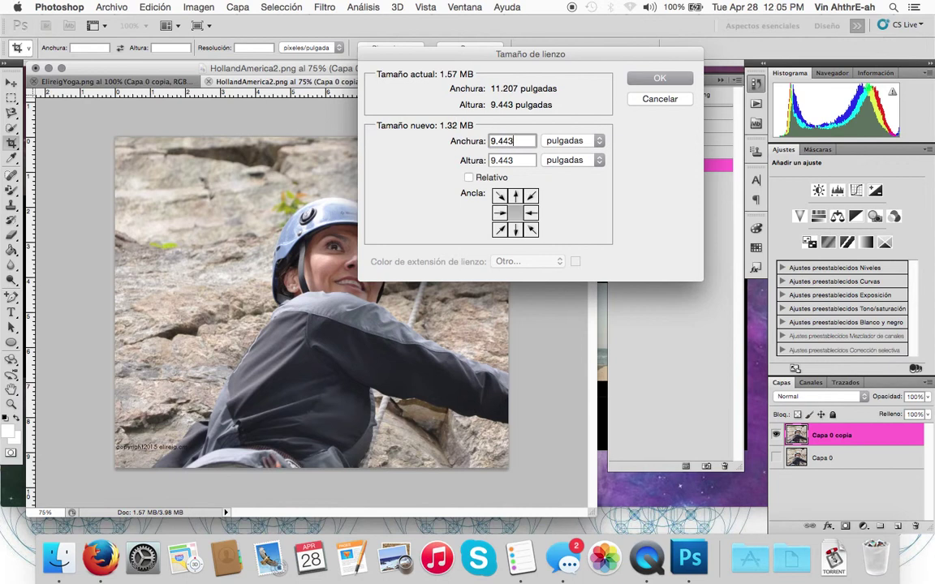
click(649, 79)
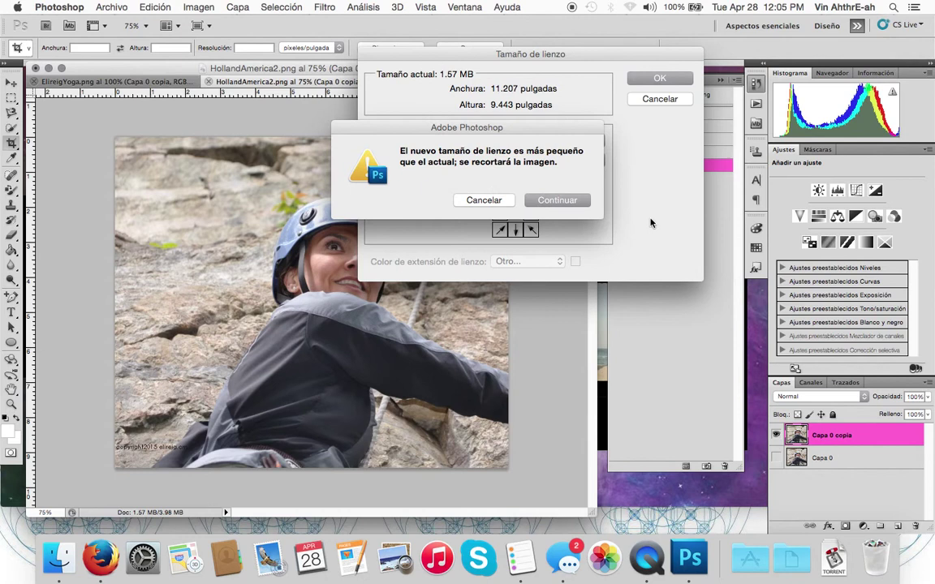
click(549, 200)
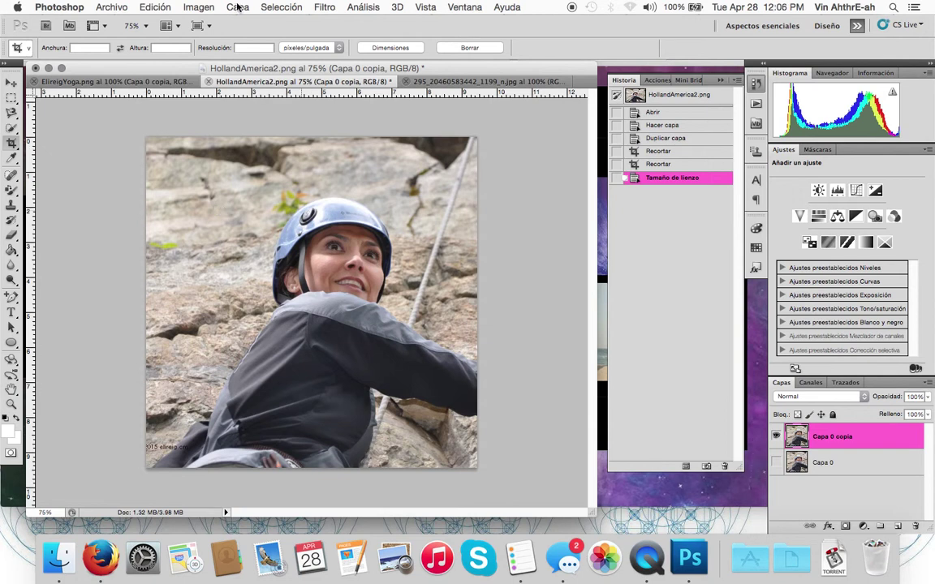
- Resize the image to 200 pixels wide with proportions constrained, then view it at 100%
click(206, 10)
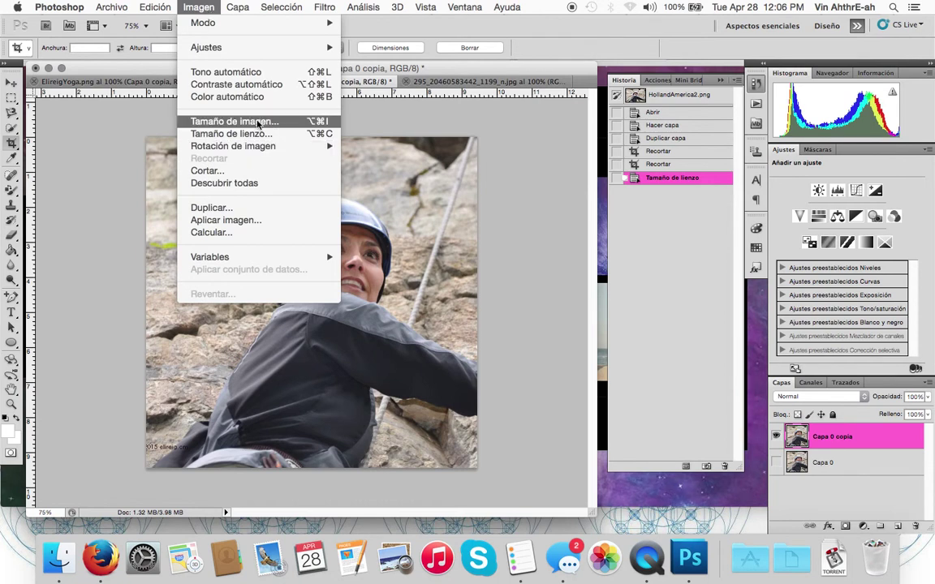
click(258, 123)
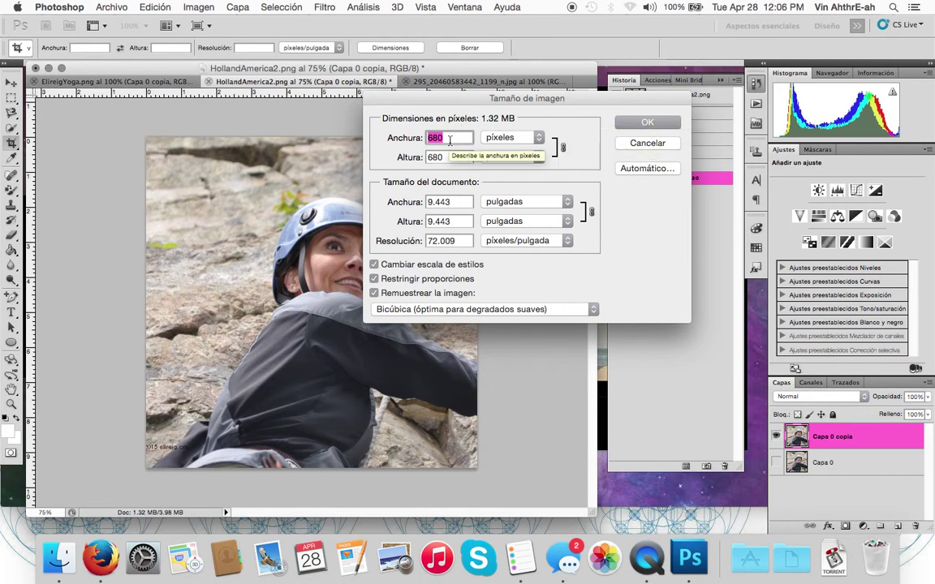
text(200)
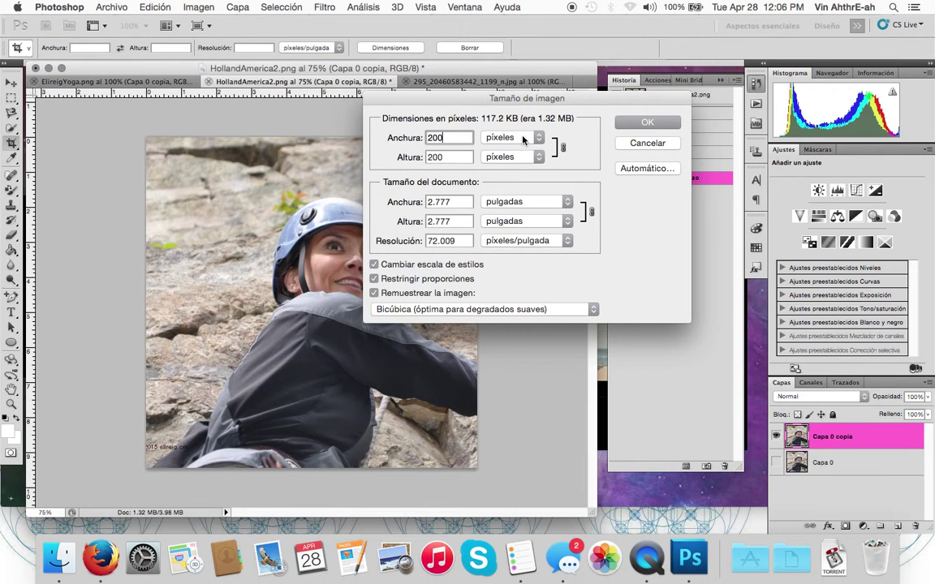
click(661, 128)
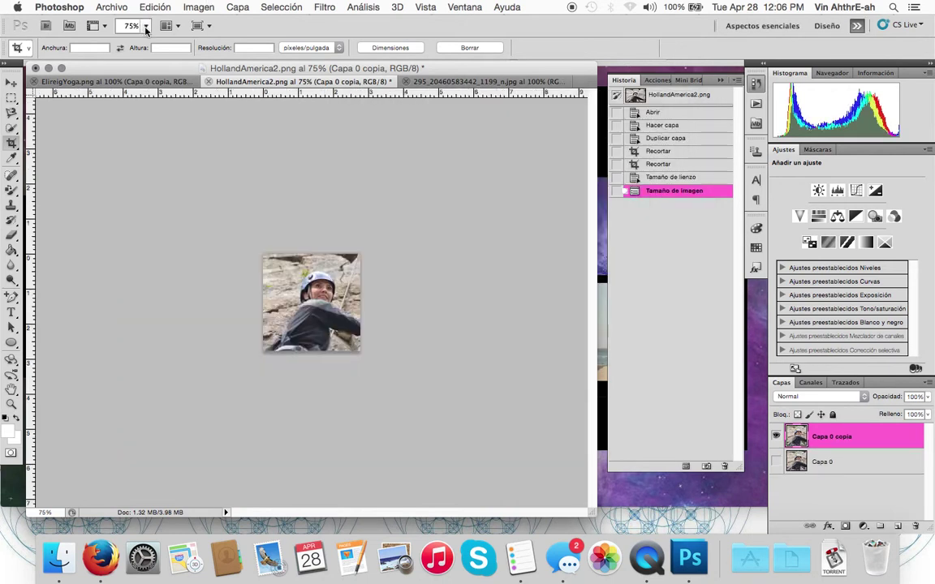
click(145, 26)
click(141, 65)
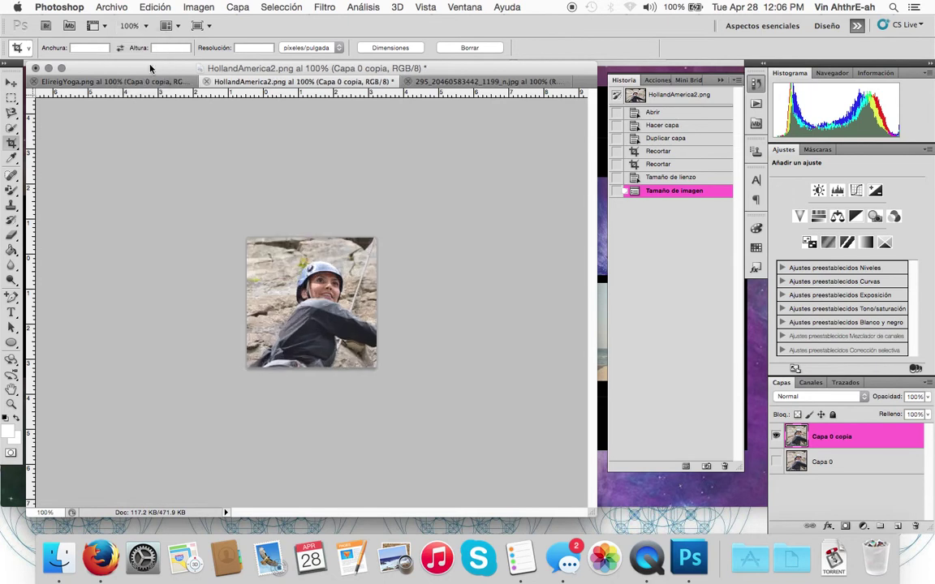
- Start Guardar como and set the file format to PNG
click(111, 7)
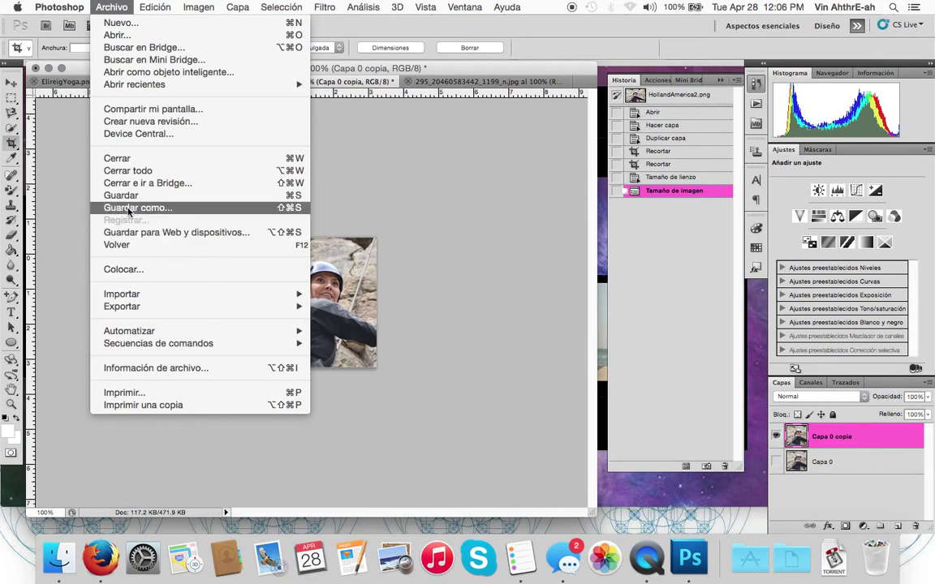
click(129, 208)
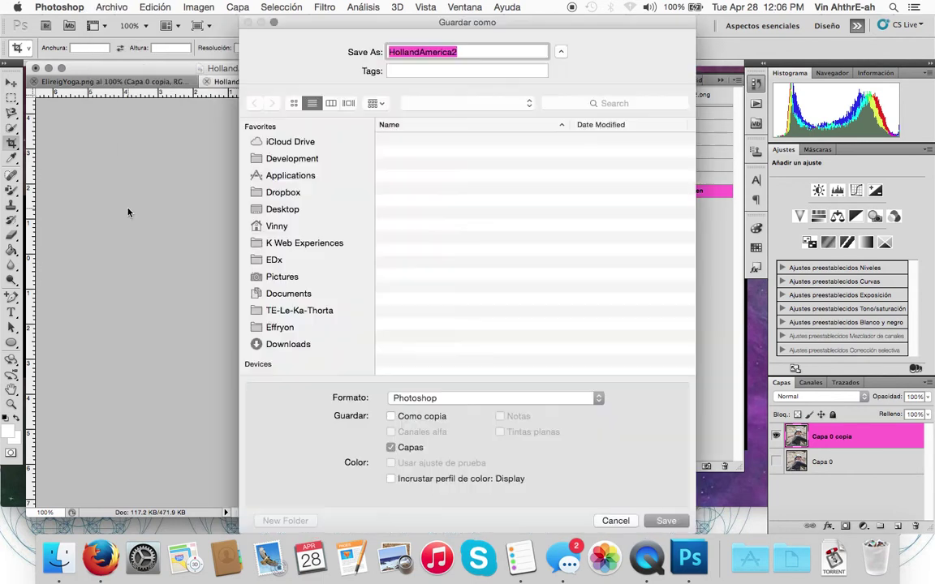
click(597, 398)
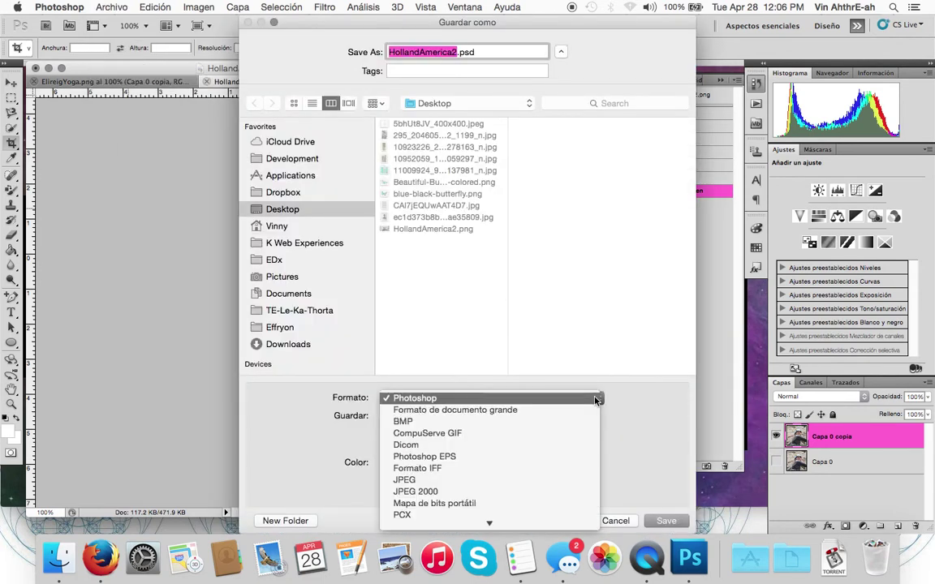
scroll(495, 465, down, 4)
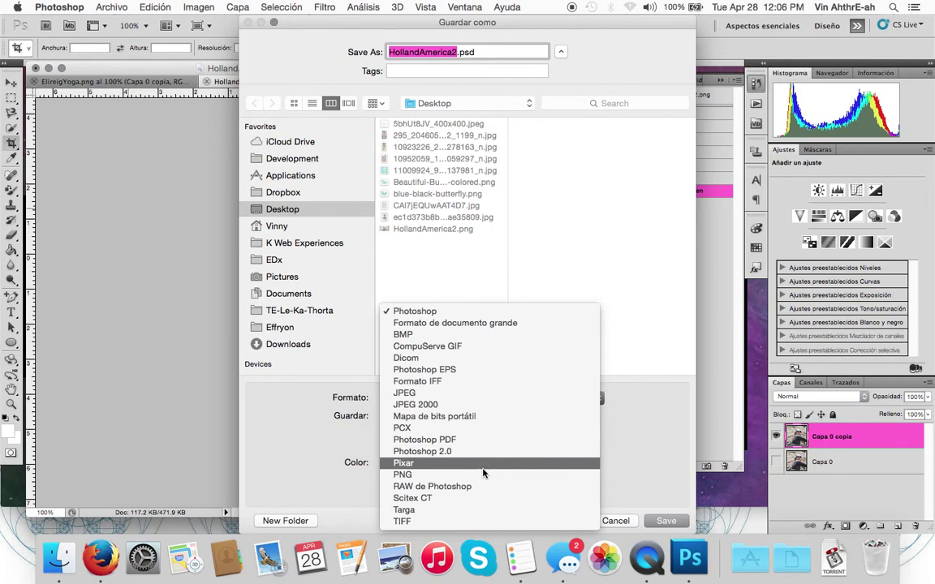
click(483, 474)
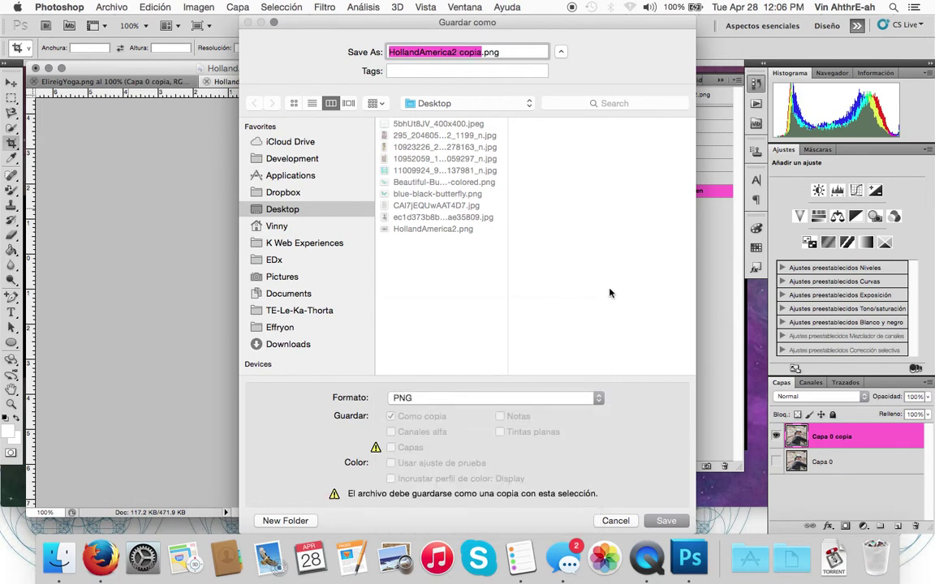
- Rename the file, replacing copia so it reads HollandAmerica2Thum200x200
click(482, 52)
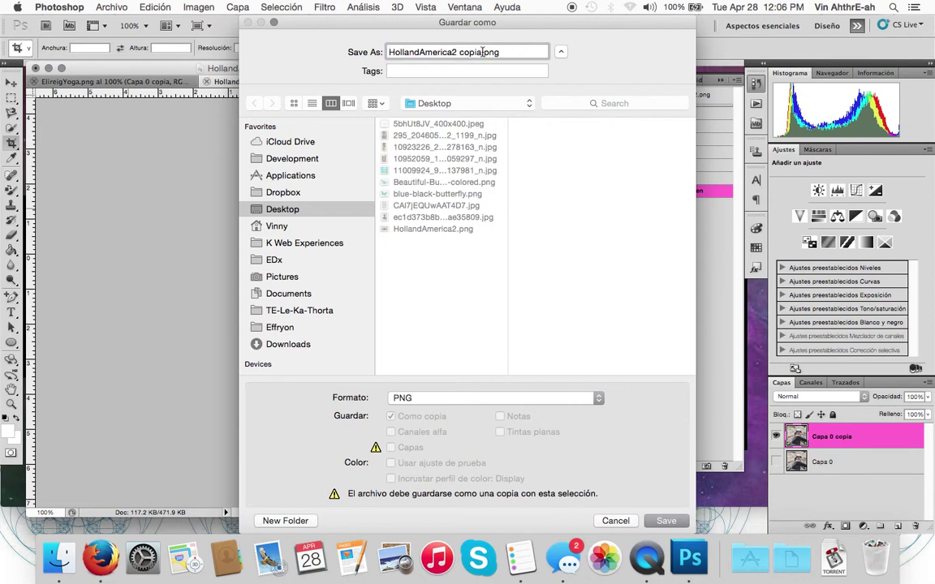
key(BackSpace)
key(BackSpace)
key(BackSpace)
key(BackSpace)
key(BackSpace)
key(BackSpace)
text(Th)
key(BackSpace)
key(BackSpace)
text(Thum)
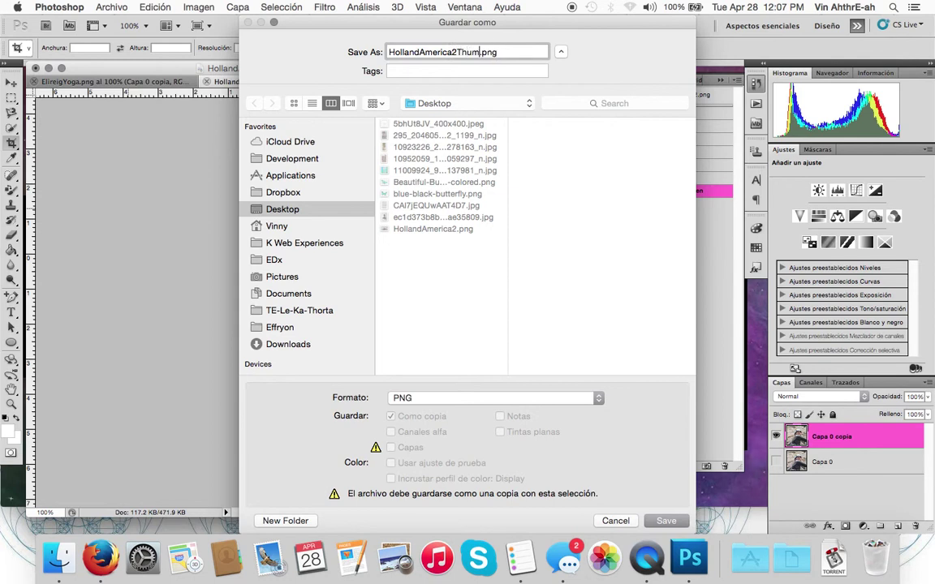
text(200x200)
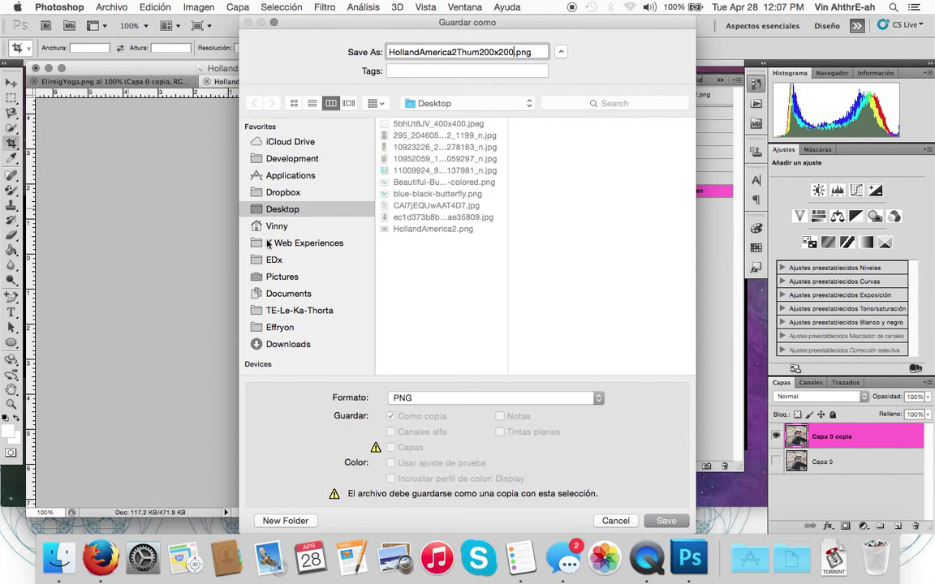
- Save HollandAmerica2Thum200x200.png into the EliReig.com folder with interlace set to Ninguno
click(296, 160)
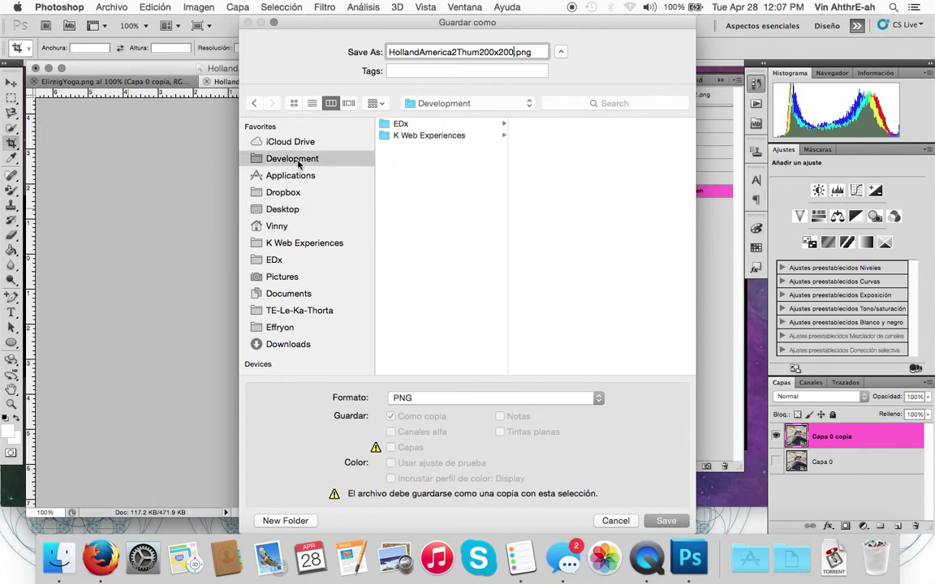
click(528, 107)
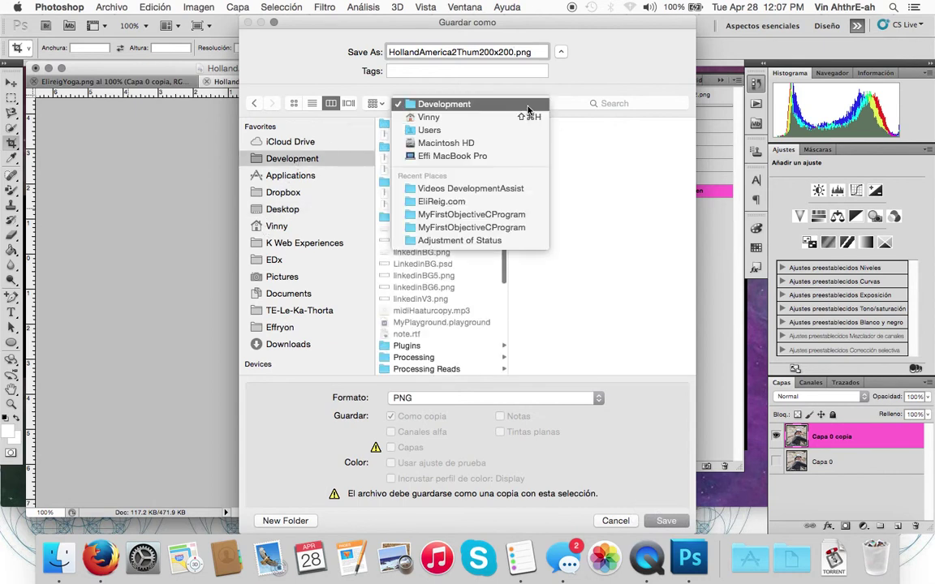
click(443, 202)
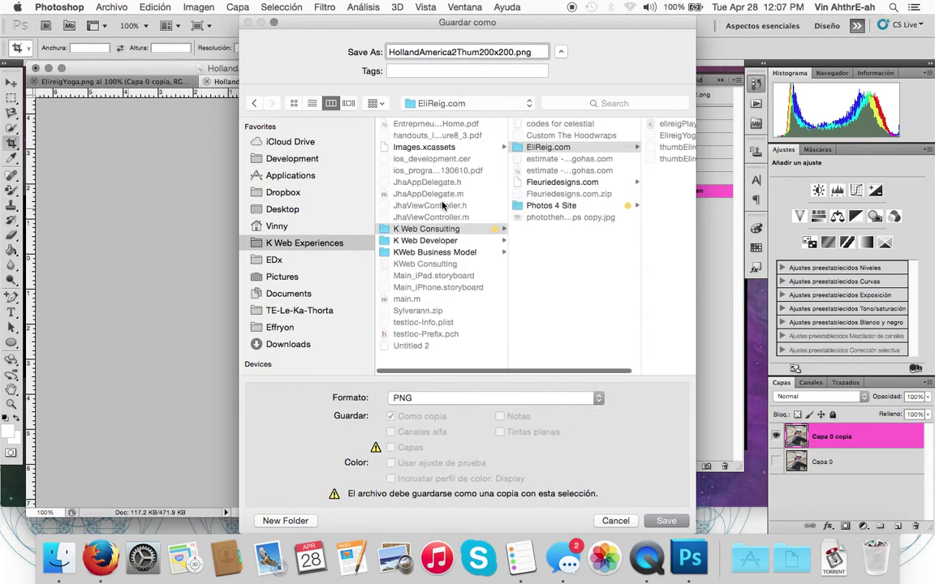
click(666, 522)
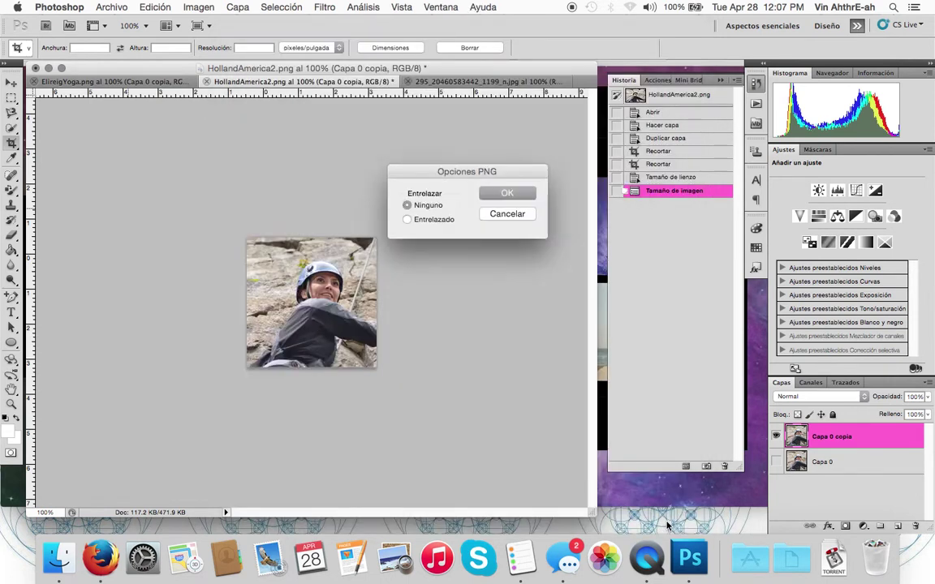
click(506, 193)
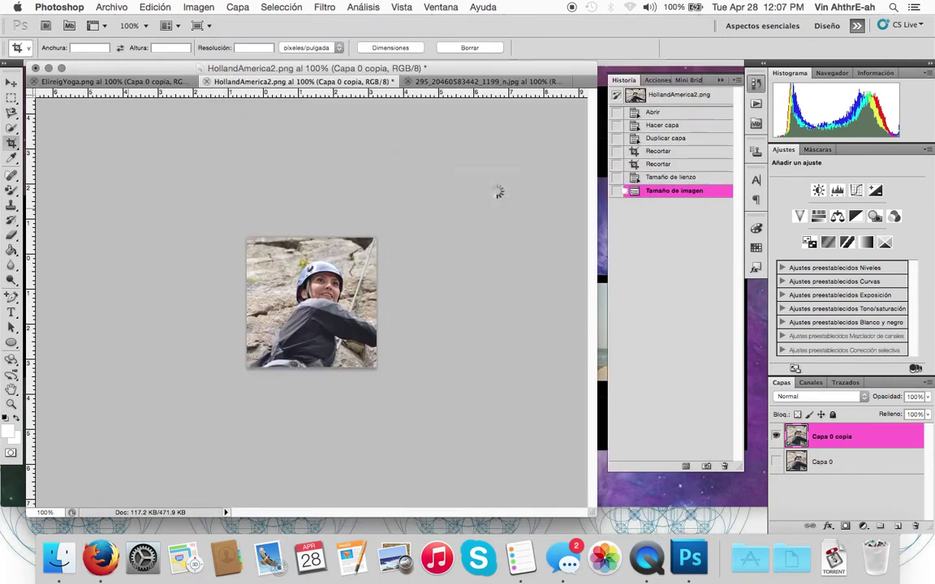